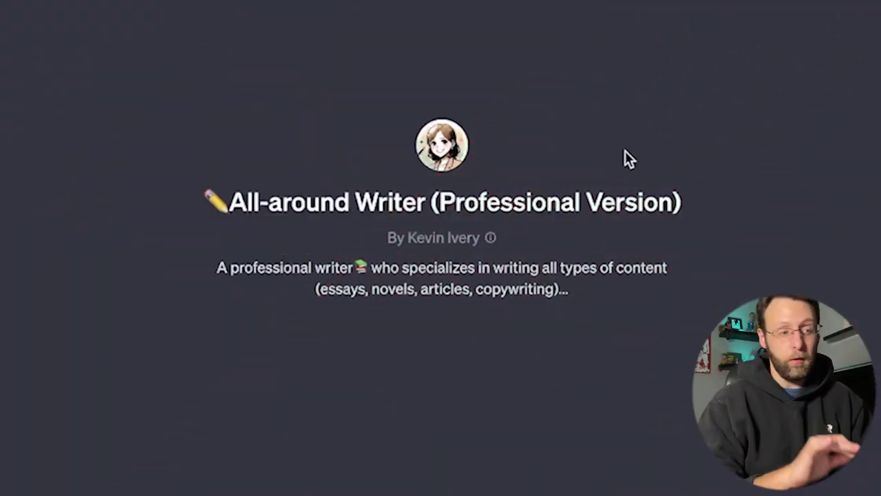
left_click_drag(395, 237, 481, 235)
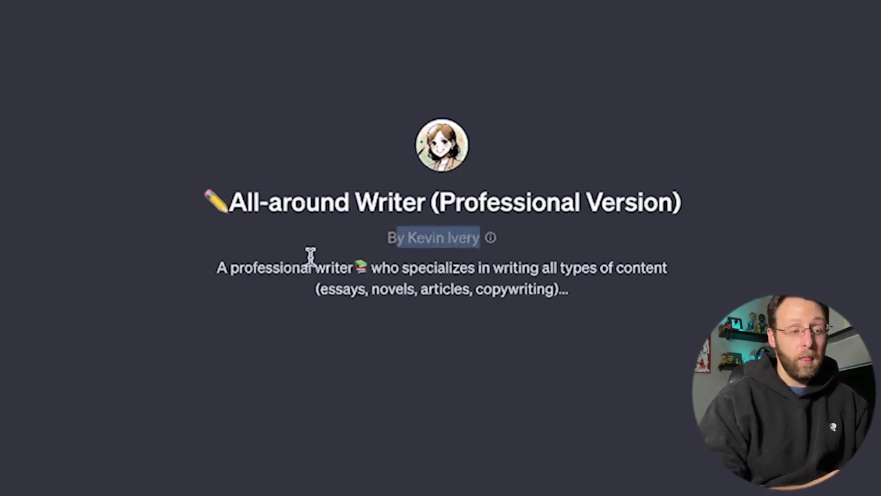
left_click_drag(272, 268, 319, 267)
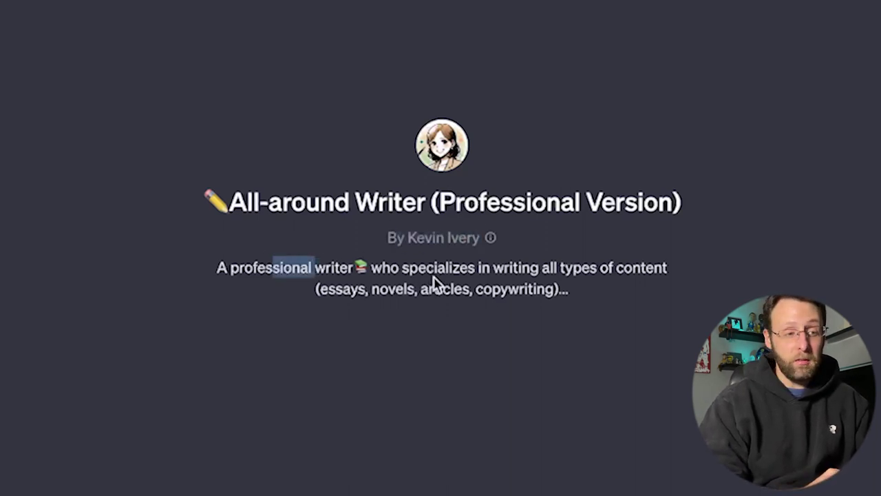
left_click_drag(470, 268, 667, 262)
left_click_drag(316, 289, 443, 292)
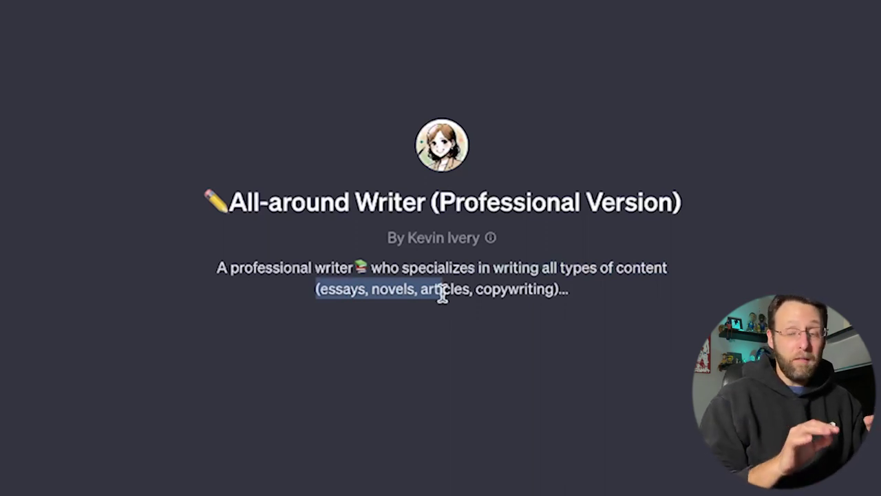
left_click(172, 478)
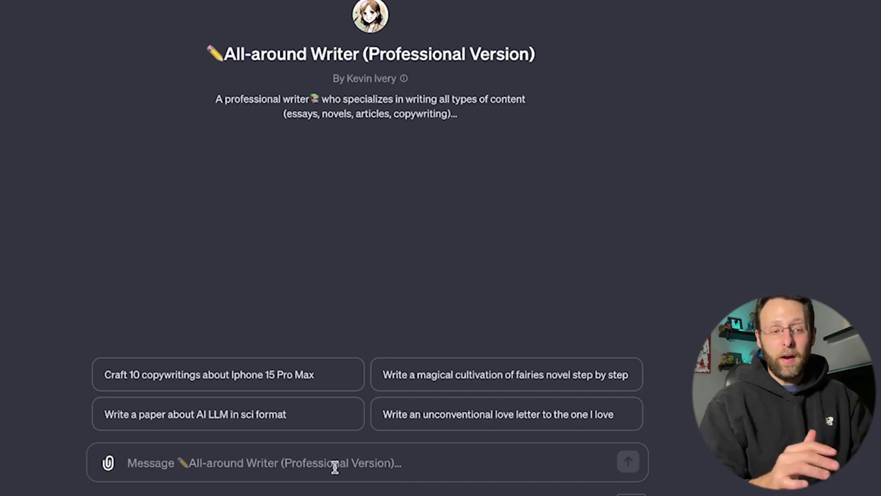
Ask the All-around Writer 'tell me everything you can do' and highlight the reply's opening lines.
type("tel")
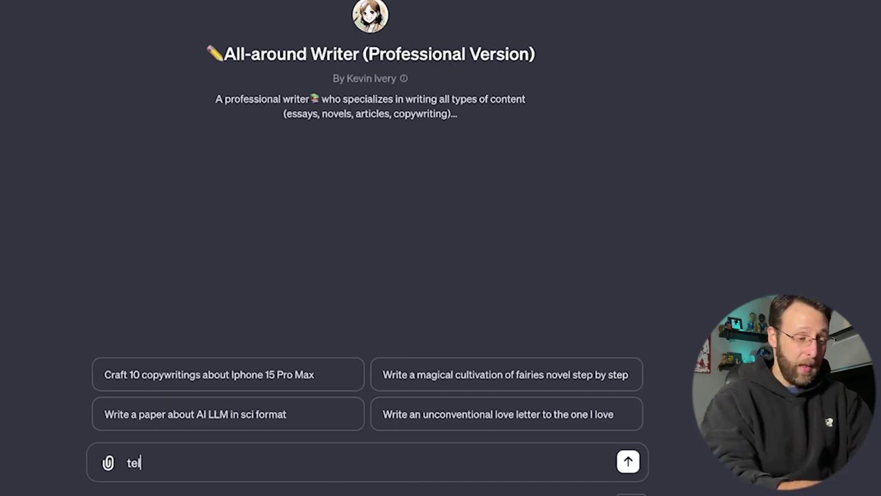
type("l me everything you can do")
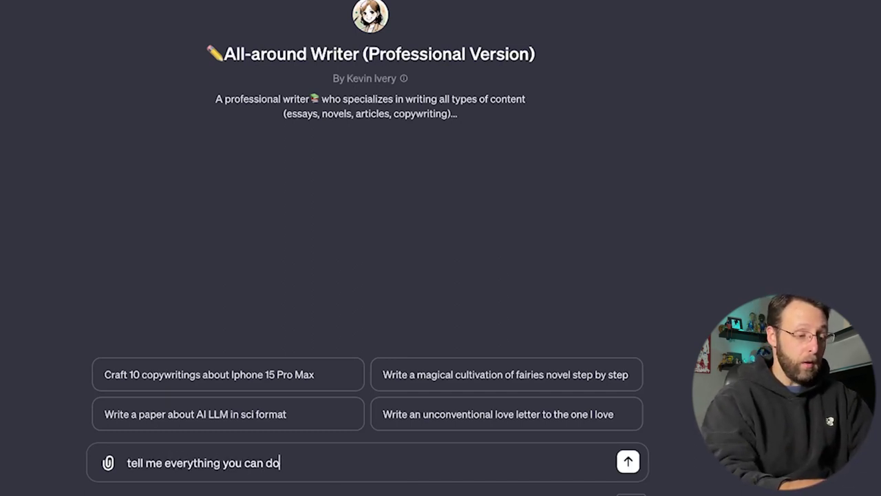
key("Return")
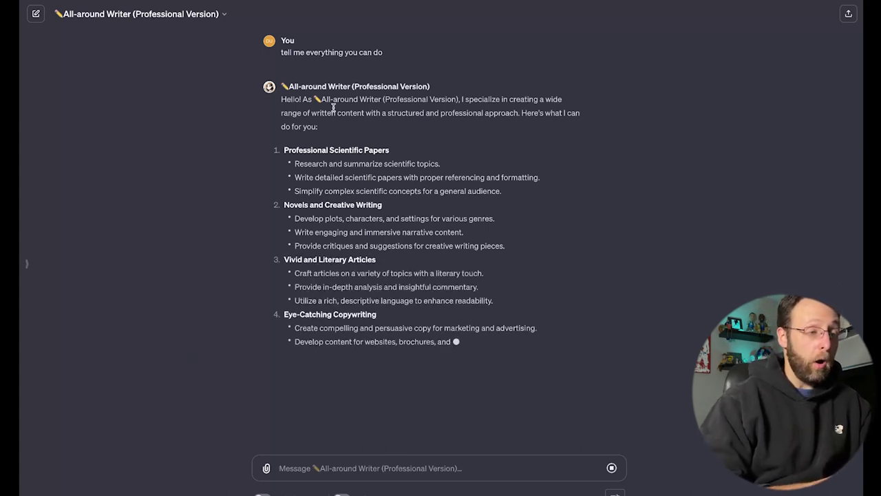
left_click_drag(334, 108, 379, 99)
left_click(535, 100)
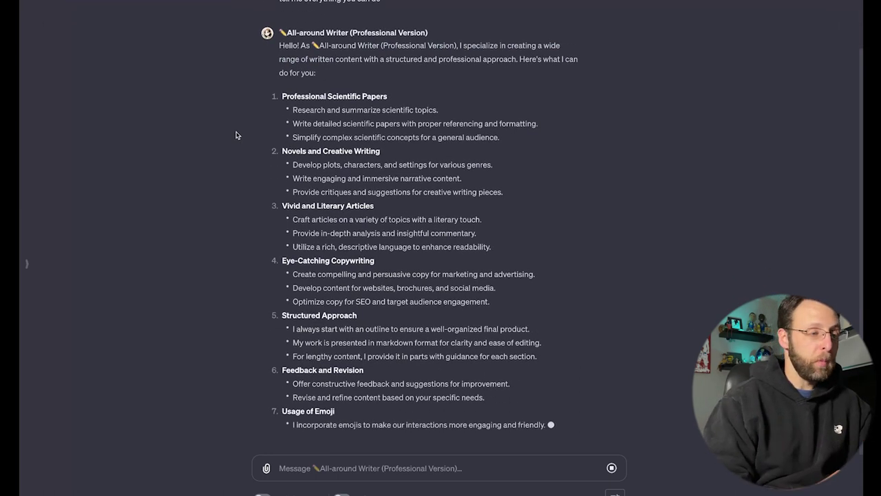
Highlight the plots and characters, Vivid and Literary Articles, and always-starts-with-an-outline points.
left_click_drag(292, 128, 381, 125)
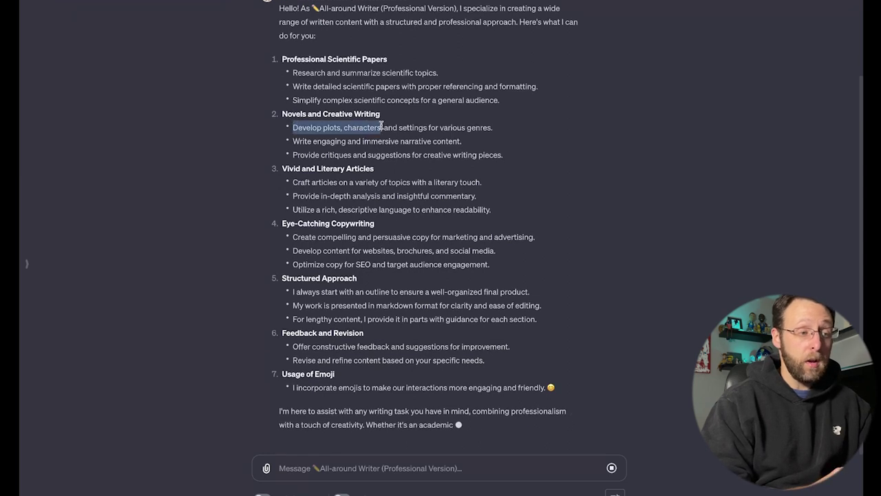
left_click_drag(282, 142, 351, 156)
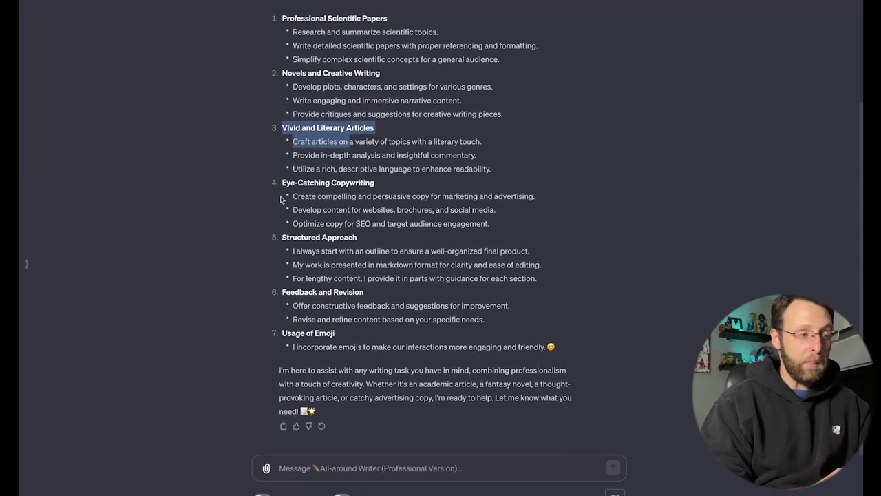
left_click(224, 229)
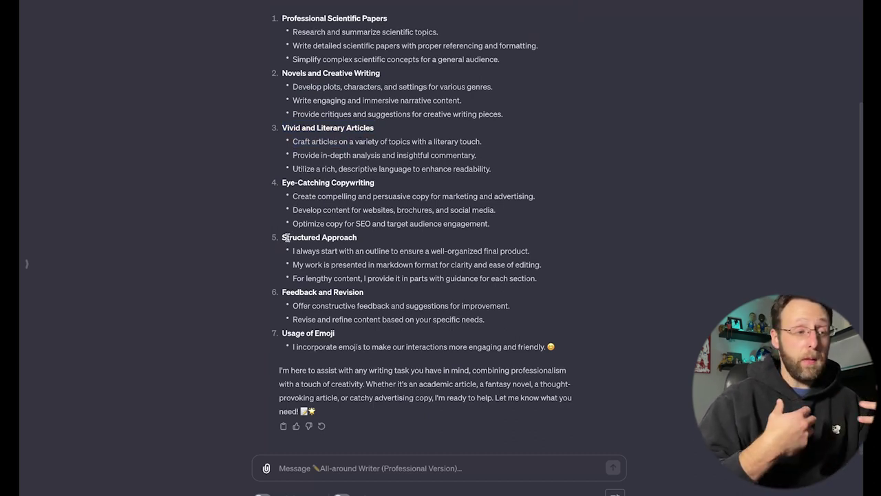
left_click_drag(292, 250, 498, 251)
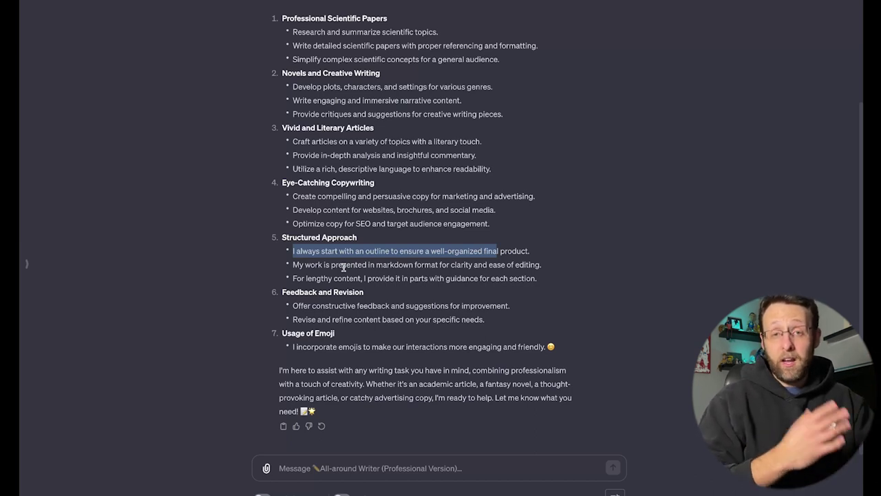
left_click(219, 351)
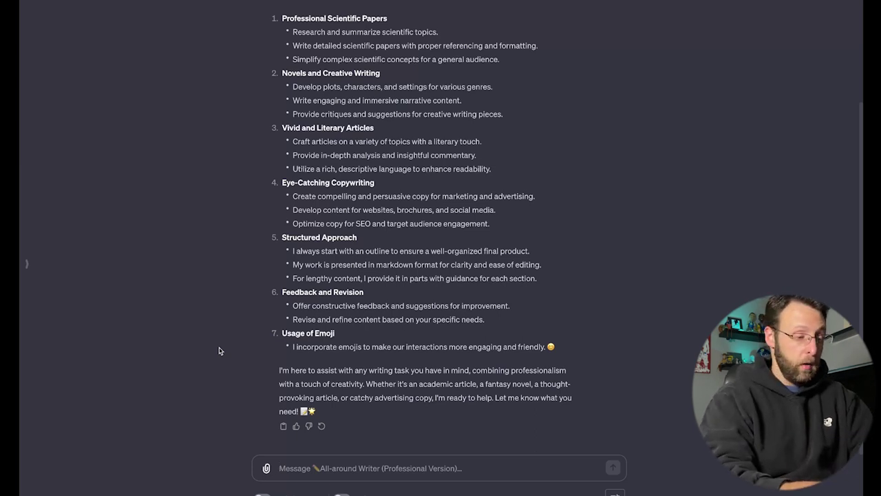
Request 'write me a blog post about the new apple iphone 16 pro' from the writer.
type("write me a b")
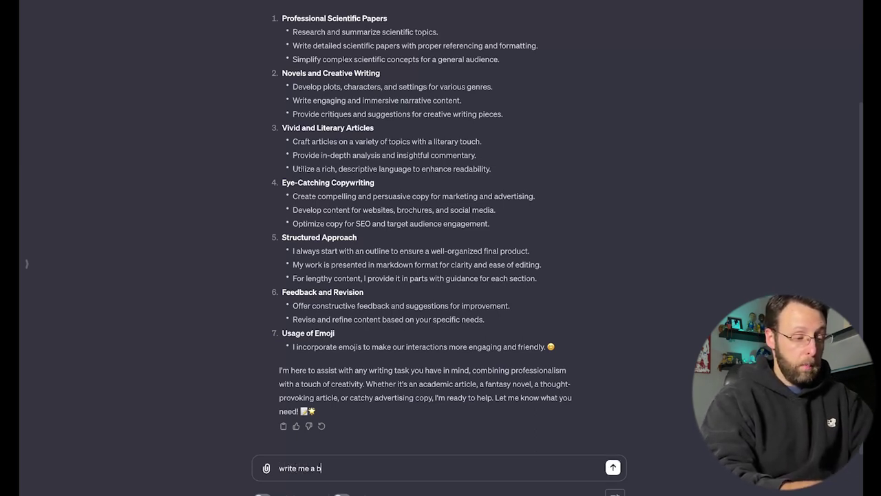
type("log post about the")
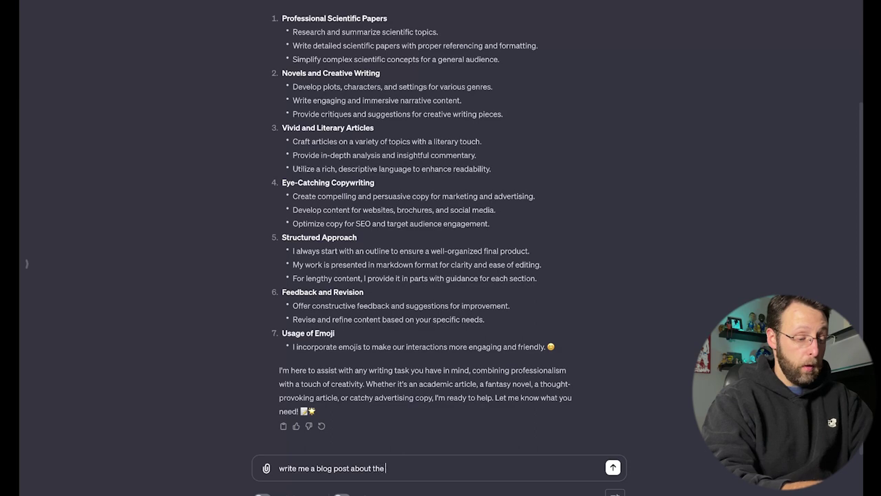
type(" new apple iphone 16 pro")
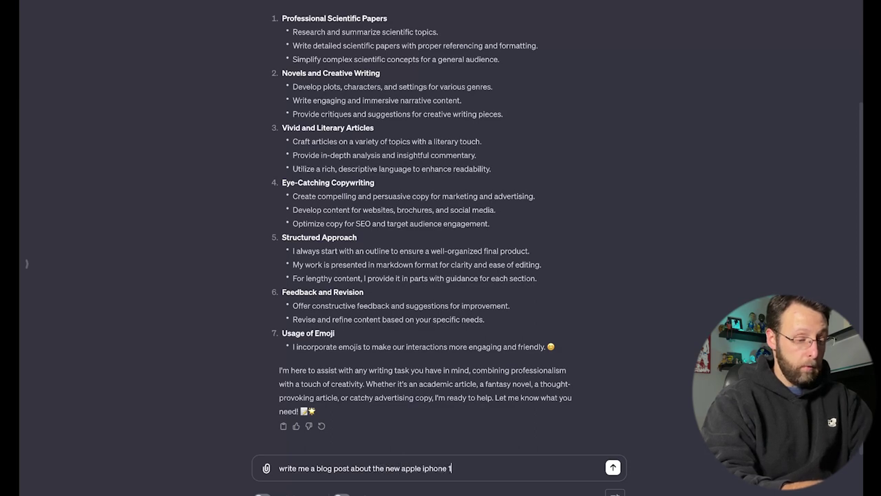
key("Return")
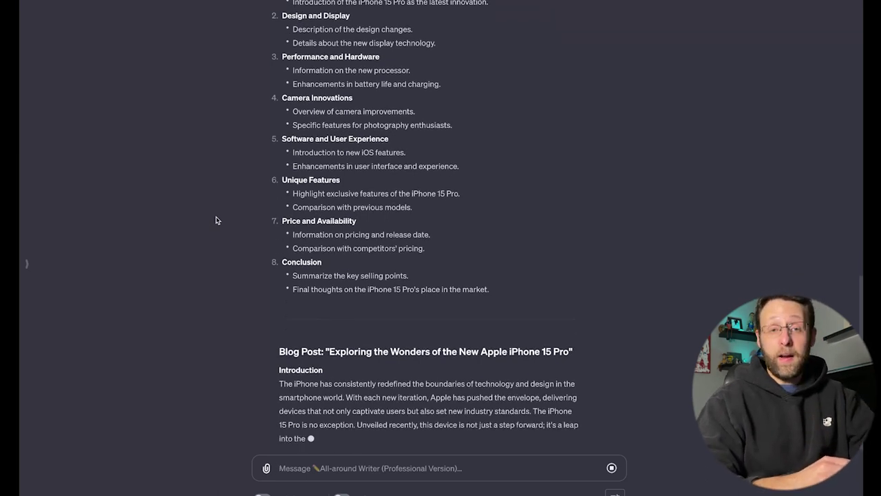
scroll(216, 221, "up", 2)
scroll(215, 220, "up", 1)
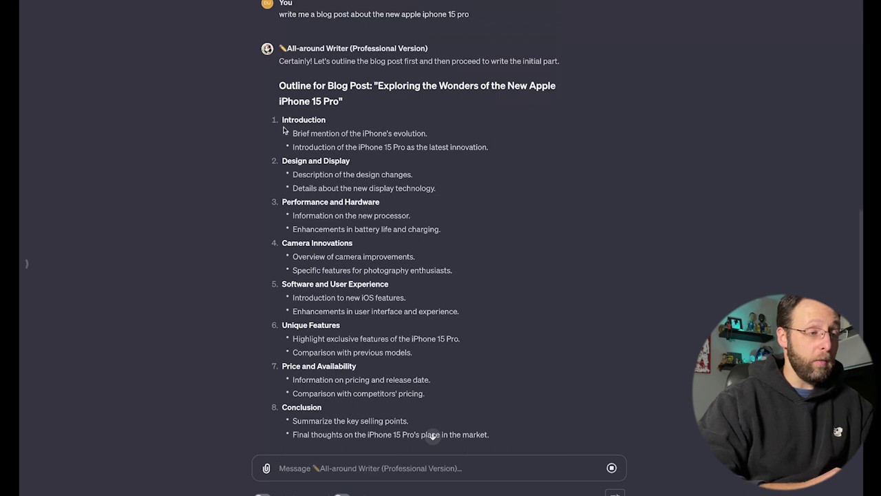
Highlight the outline's evolution, introduction, Design and Display, Performance and Hardware, and exclusive features points.
left_click_drag(303, 135, 413, 138)
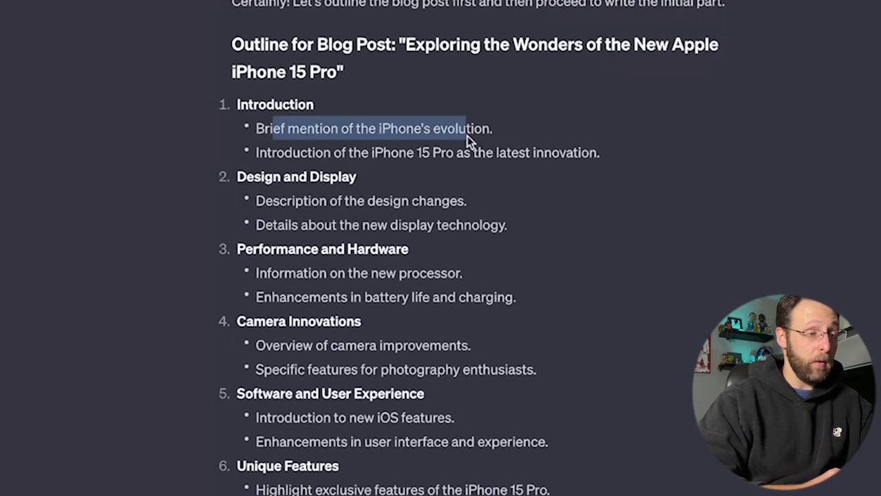
left_click_drag(299, 147, 564, 157)
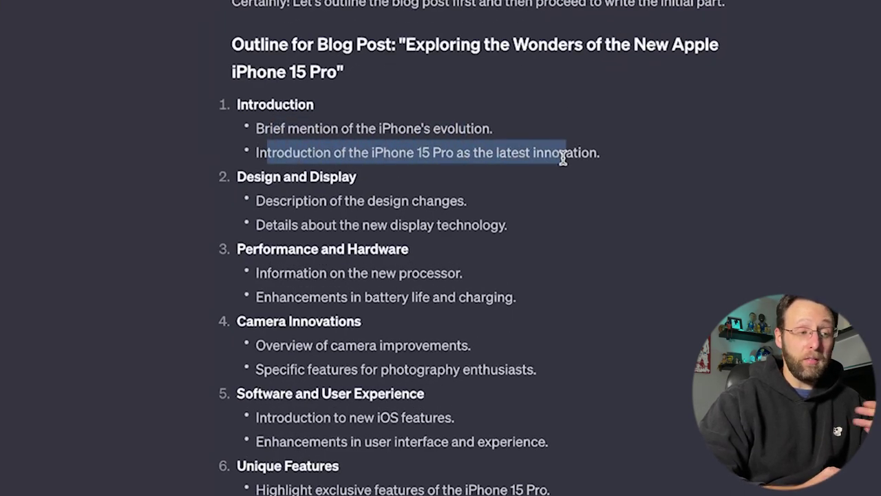
triple_click(258, 177)
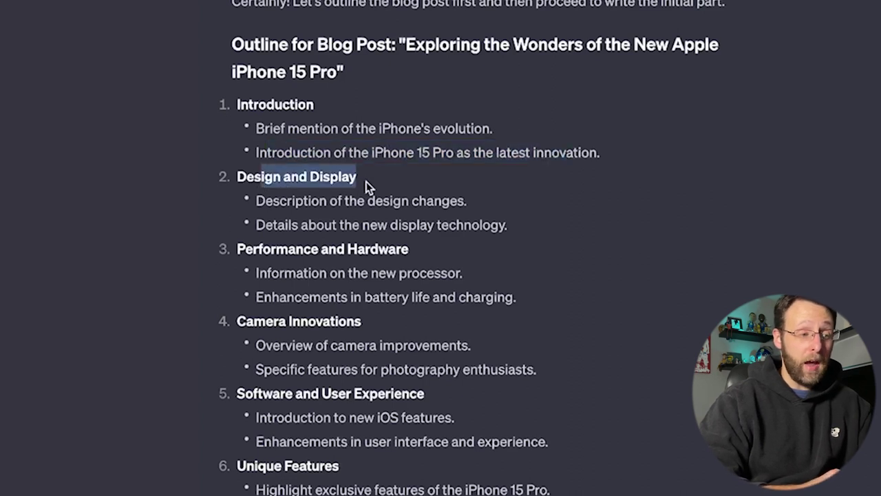
left_click_drag(285, 252, 398, 250)
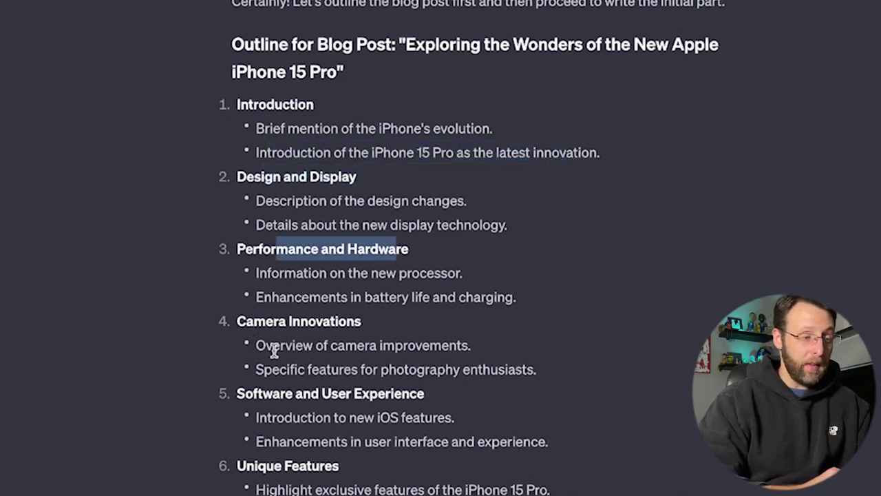
left_click_drag(255, 393, 357, 415)
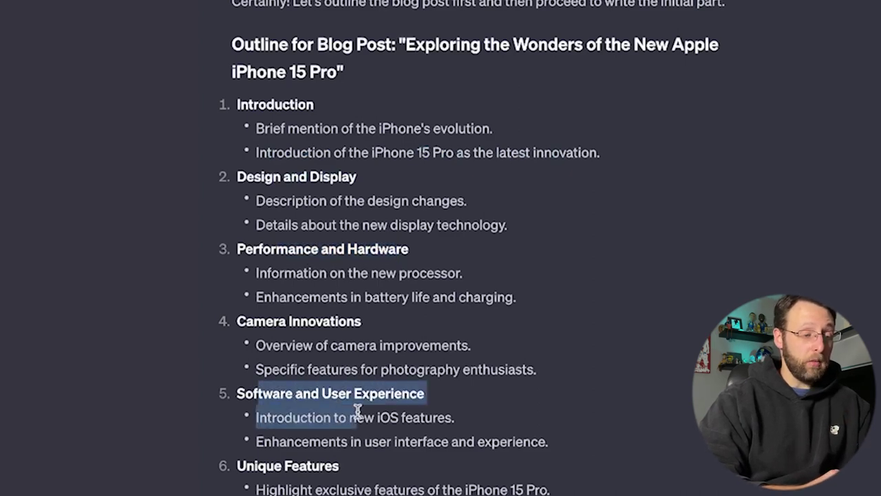
scroll(271, 384, "down", 4)
left_click_drag(292, 232, 427, 232)
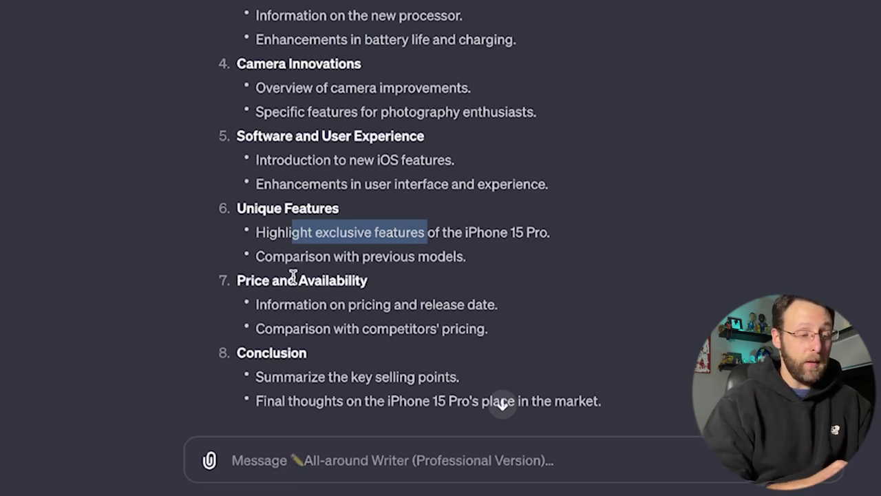
scroll(293, 276, "down", 1)
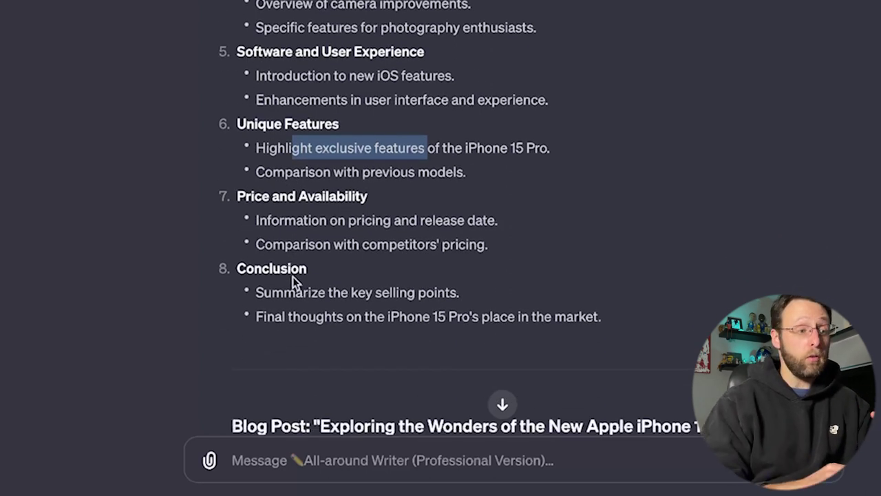
scroll(292, 276, "up", 1)
left_click(70, 241)
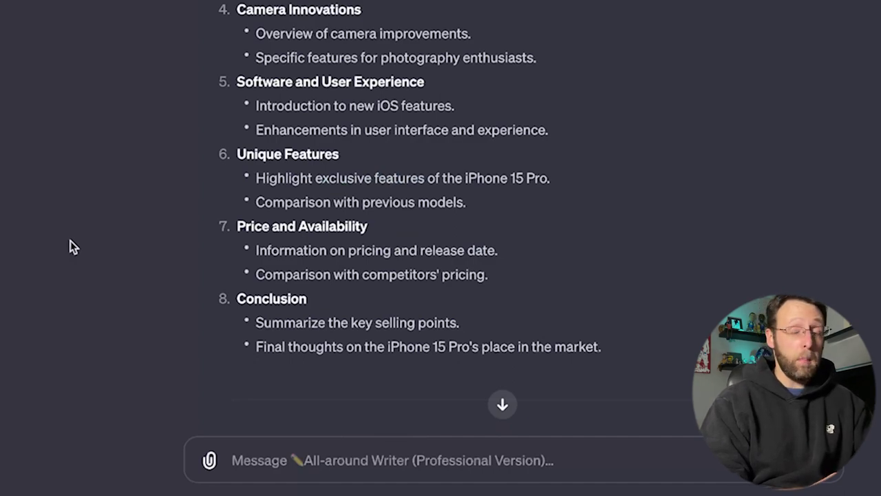
scroll(71, 241, "down", 6)
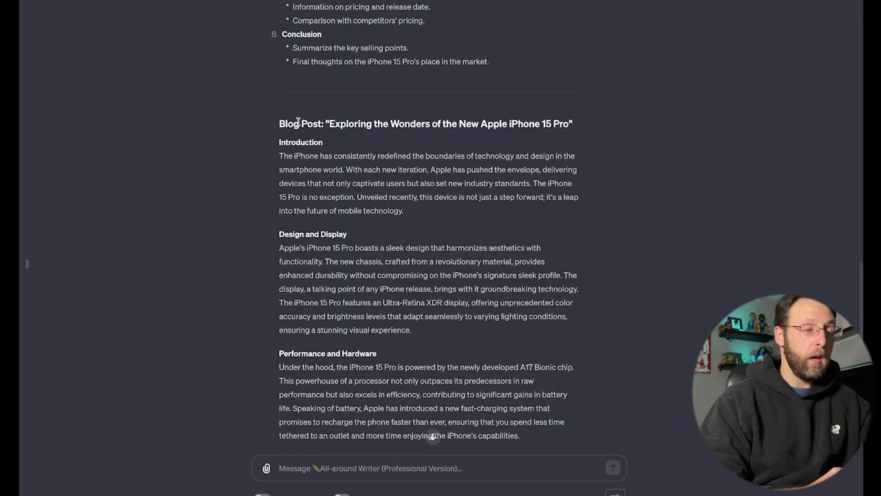
left_click_drag(346, 124, 496, 126)
left_click(496, 124)
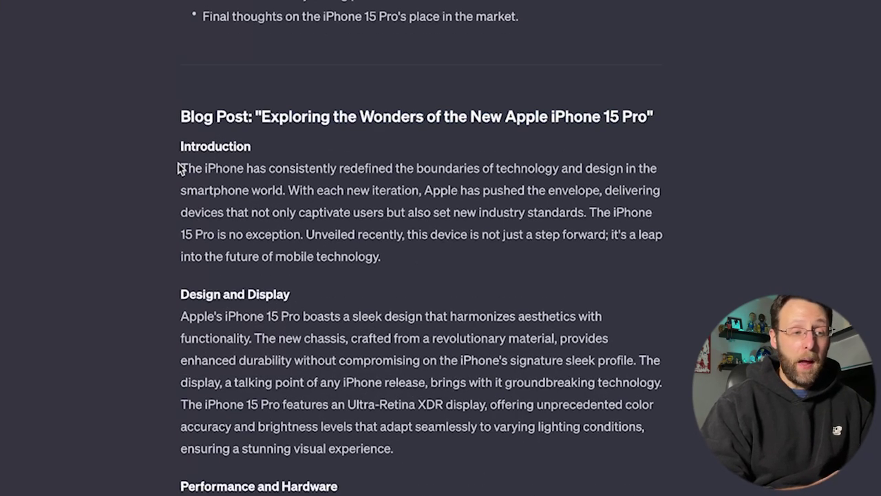
left_click_drag(330, 172, 651, 170)
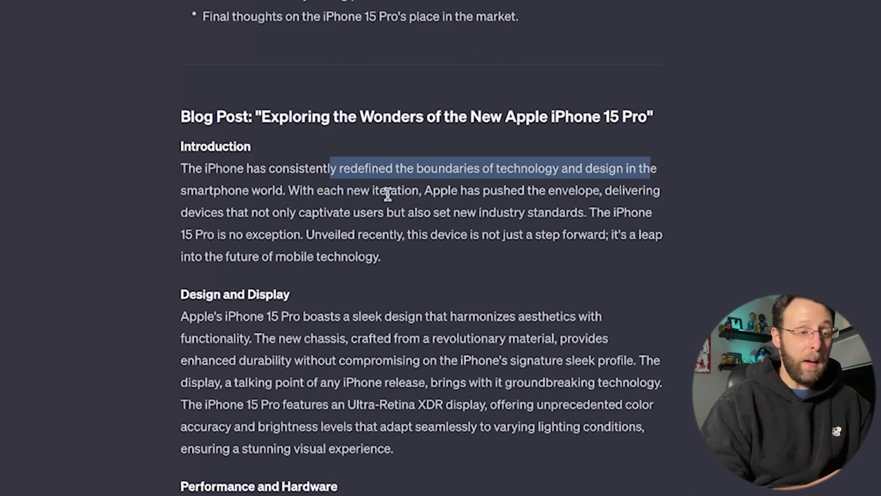
left_click_drag(433, 191, 638, 191)
left_click_drag(227, 214, 583, 216)
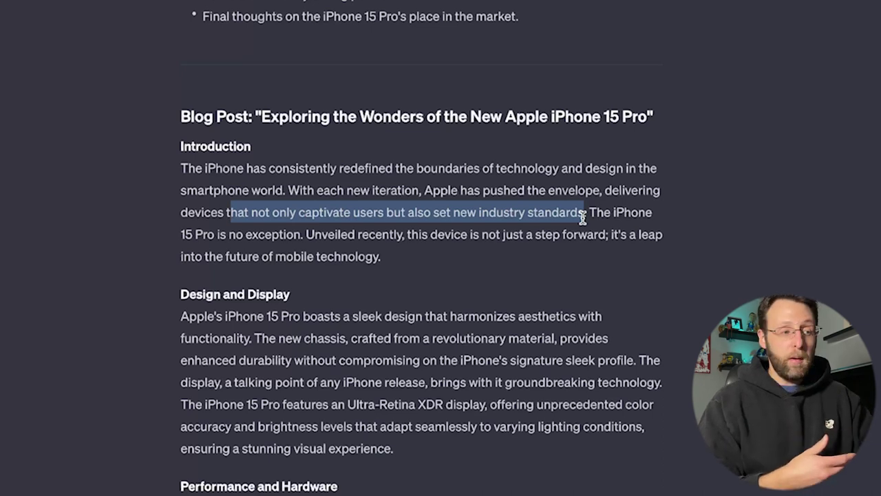
scroll(399, 301, "down", 3)
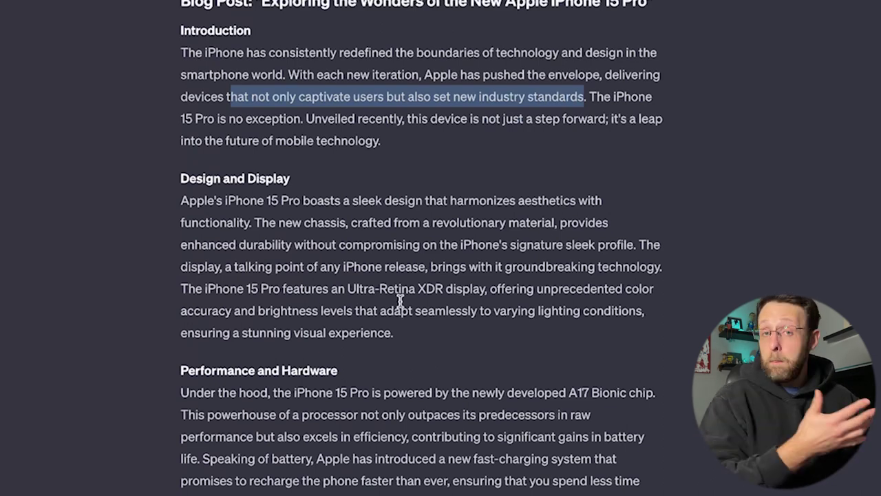
scroll(399, 302, "down", 5)
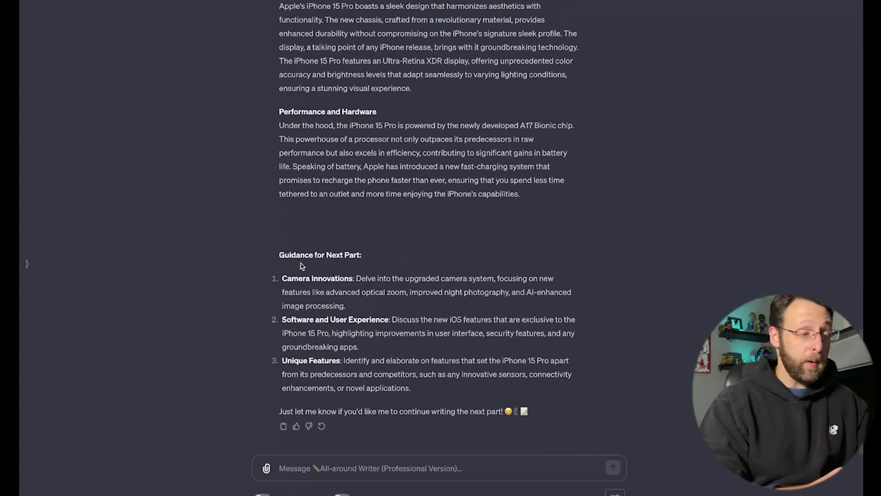
left_click_drag(285, 281, 354, 279)
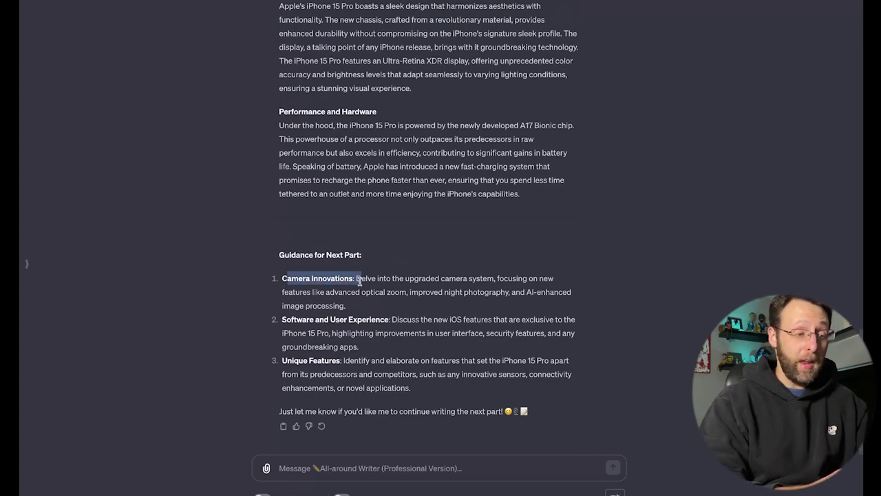
left_click_drag(307, 319, 409, 329)
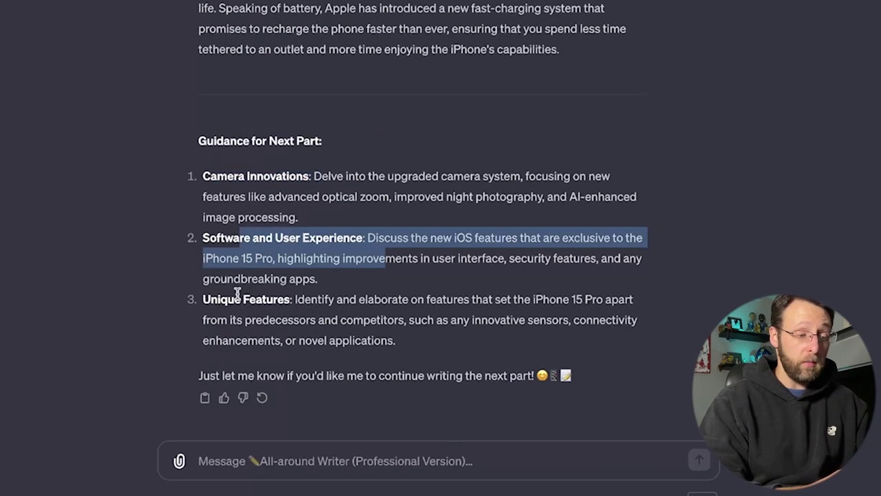
left_click(407, 465)
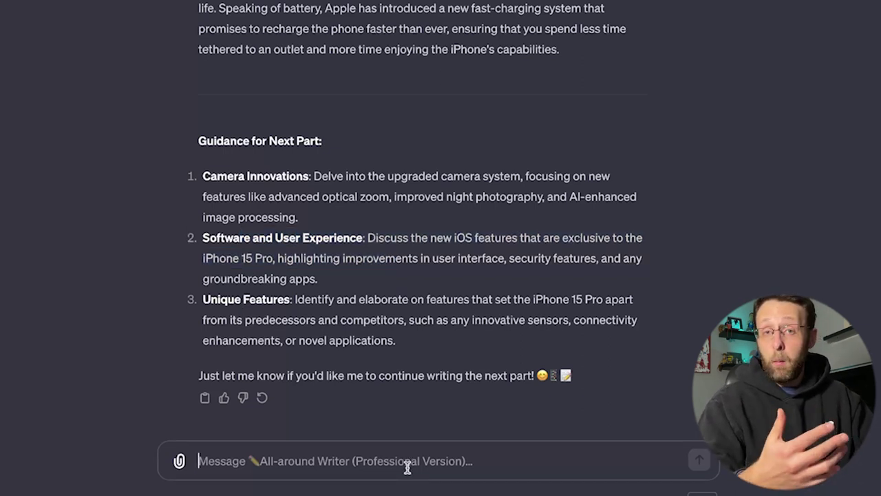
Tell the writer to 'continue' the iPhone post, then go to the Explore GPTs page.
type("continue")
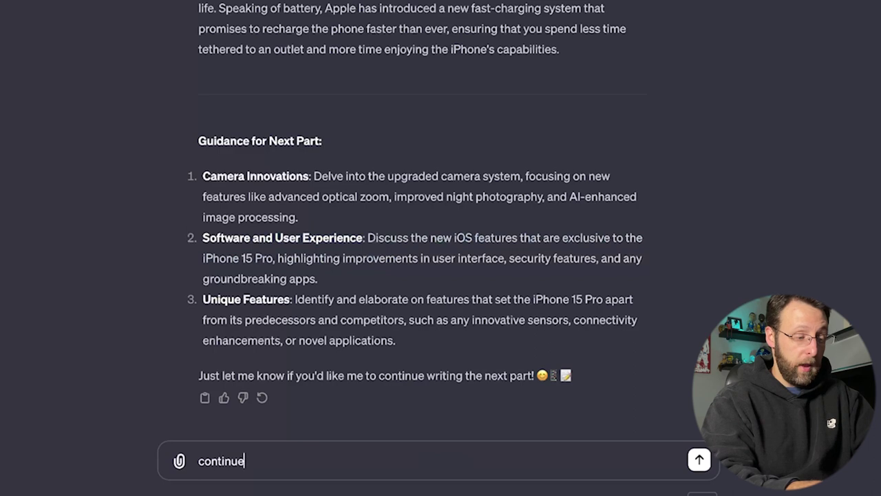
key("Return")
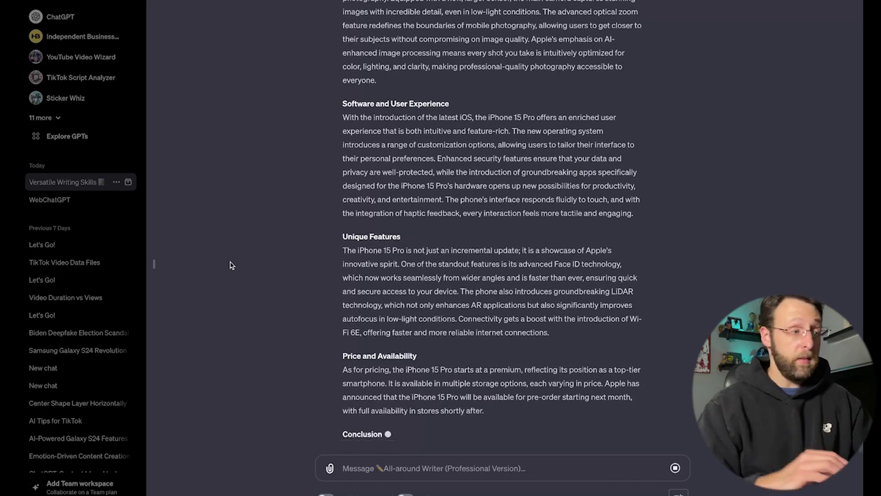
left_click(77, 135)
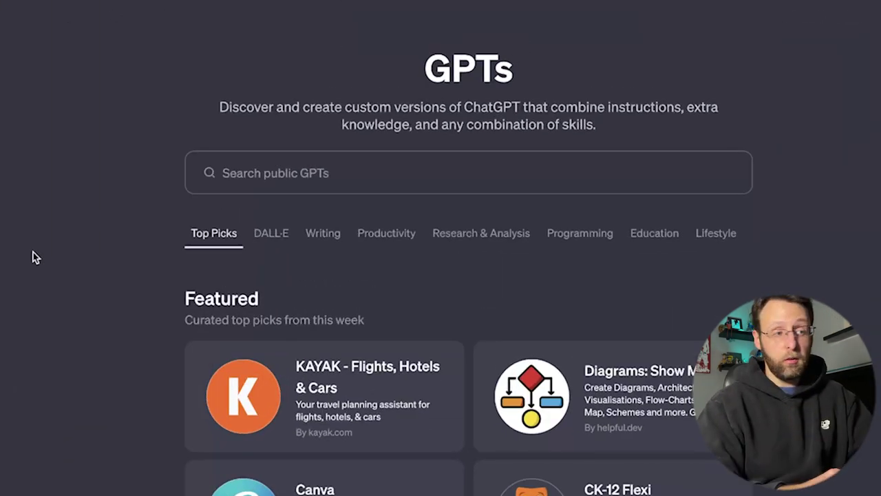
Search the public GPTs for 'all-around writer'.
left_click(258, 178)
type("all-around writer")
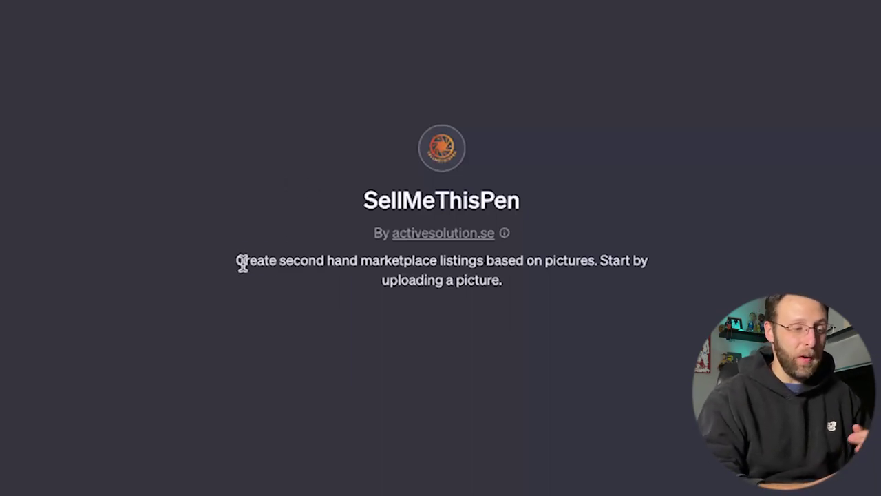
Highlight the SellMeThisPen description about creating second-hand listings from pictures.
left_click_drag(242, 260, 577, 260)
left_click(439, 418)
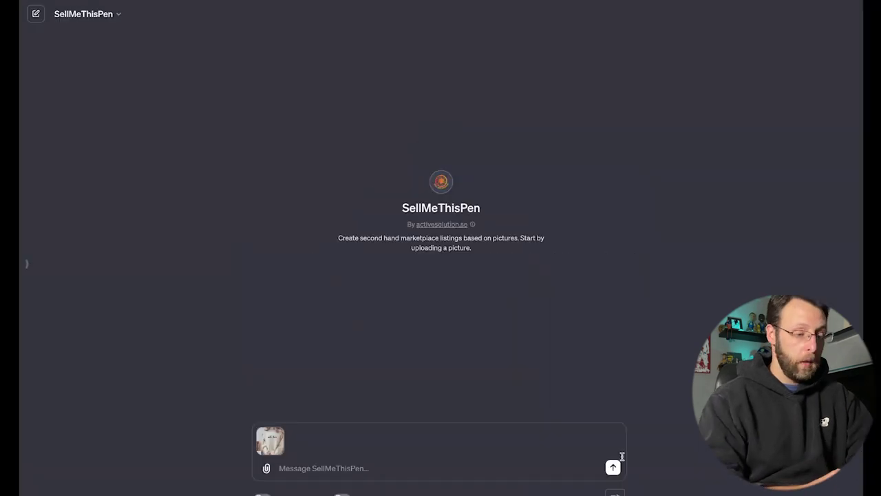
Send the attached sweatshirt photo and highlight the listing's opening line.
left_click(612, 466)
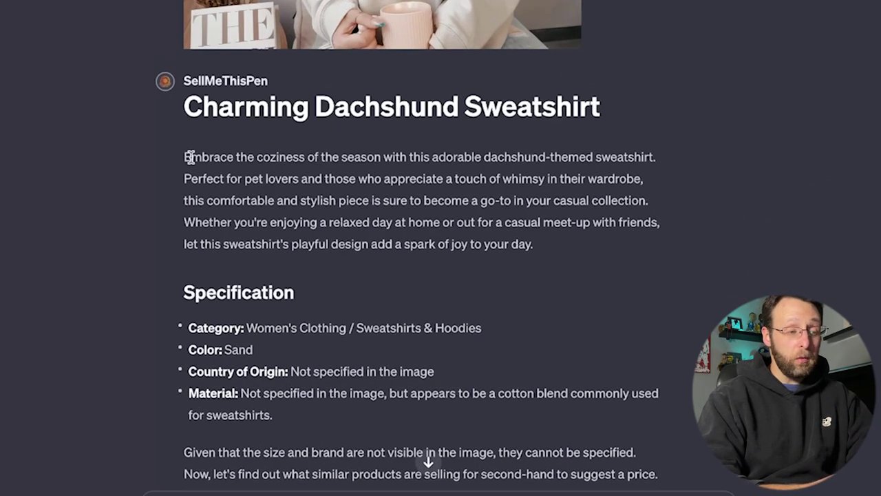
left_click_drag(285, 315, 352, 309)
left_click_drag(296, 147, 599, 158)
left_click(315, 180)
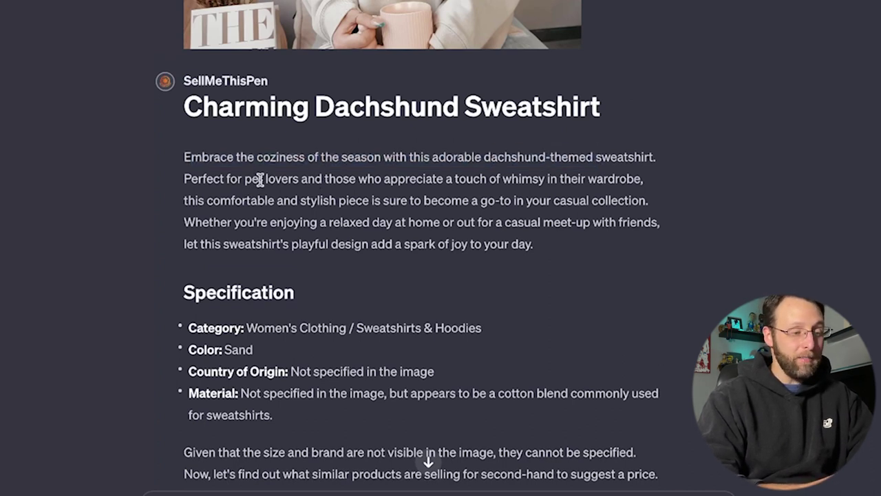
Highlight the pet lovers, comfortable and stylish, and relaxed day lines of the description.
left_click_drag(260, 179, 566, 180)
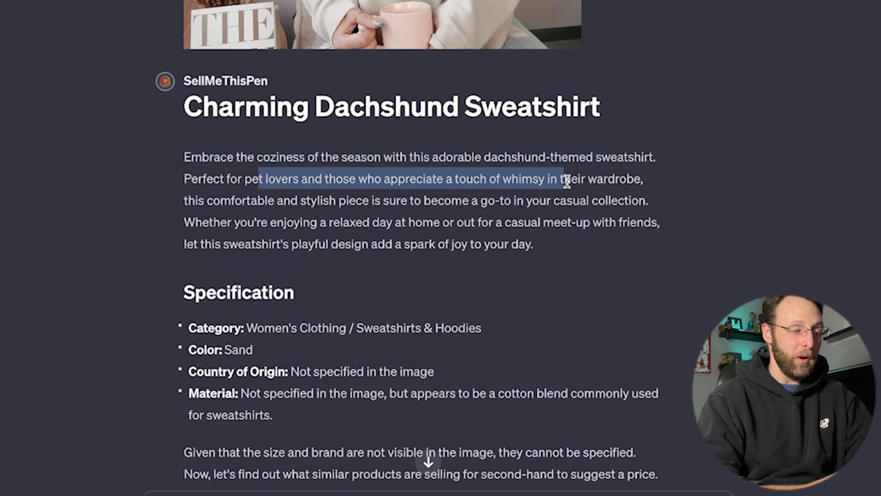
left_click(184, 201)
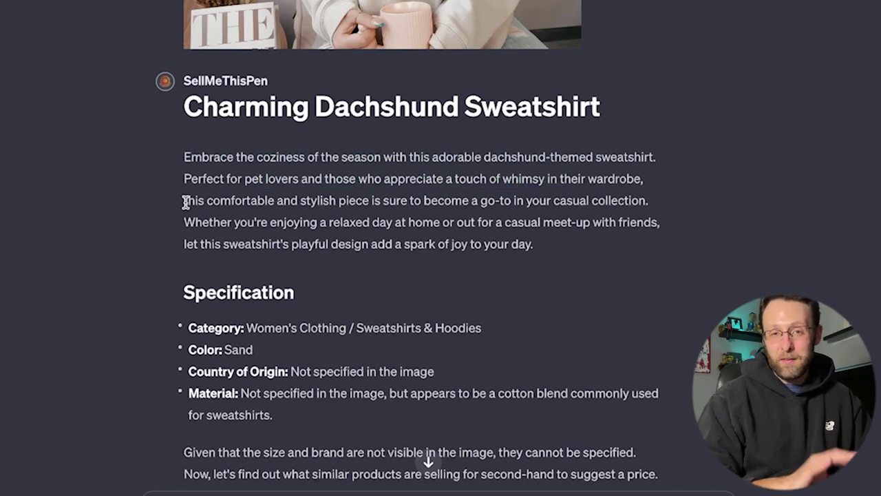
left_click_drag(185, 201, 633, 197)
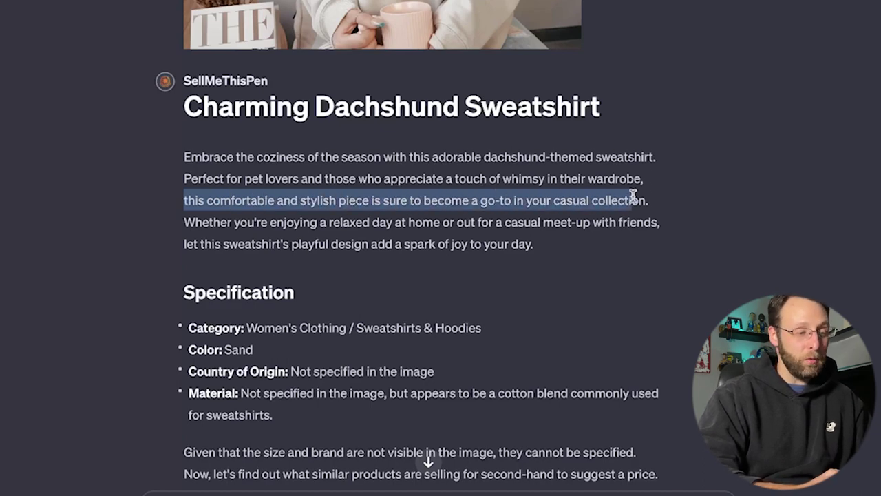
left_click_drag(181, 221, 285, 223)
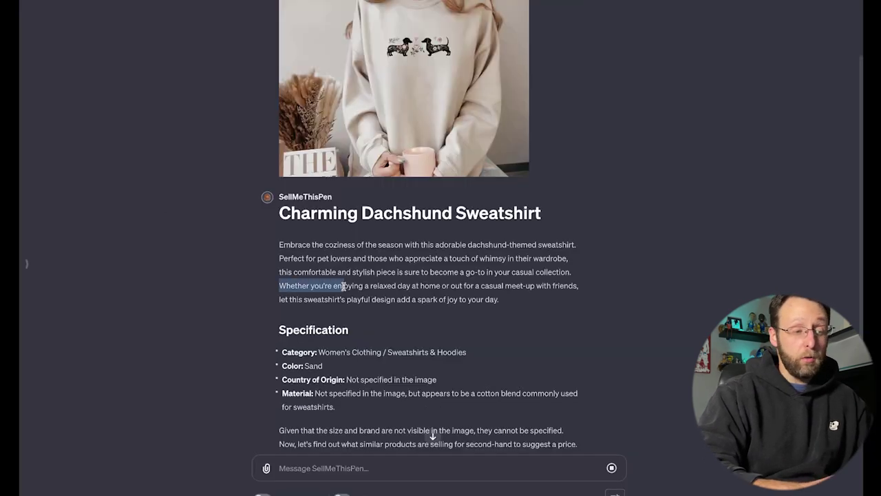
left_click_drag(343, 286, 510, 293)
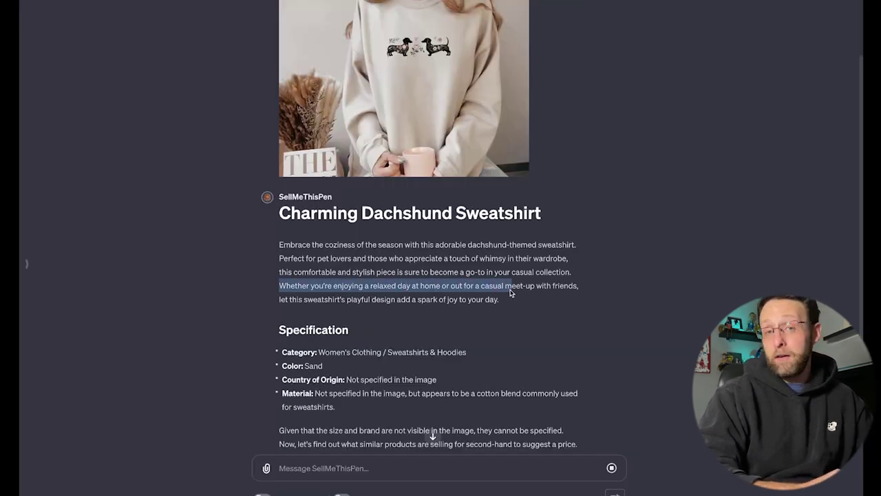
left_click(196, 308)
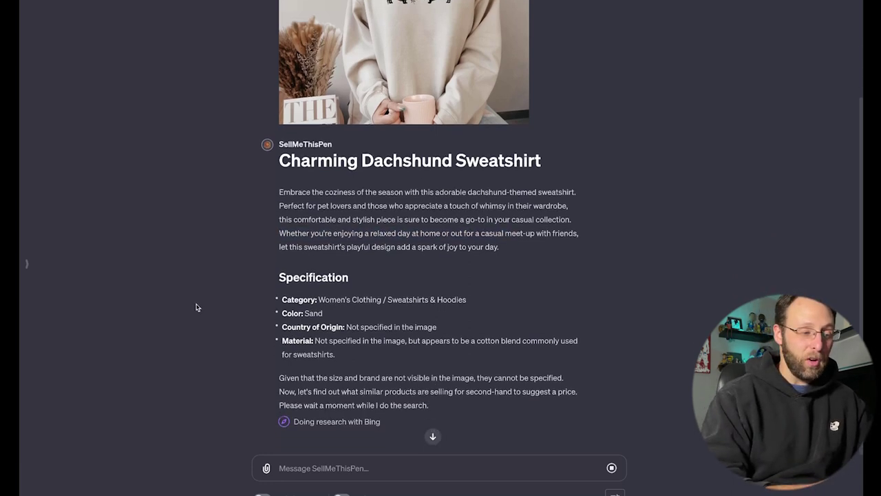
Highlight the listing's Category, Sand colour and Material lines, then scroll through the full reply.
left_click_drag(292, 297, 462, 296)
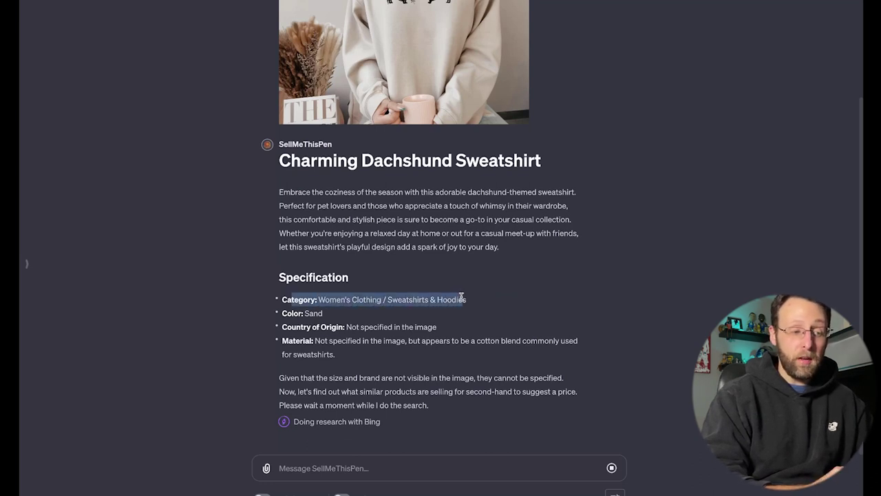
left_click_drag(305, 313, 343, 315)
left_click(381, 323)
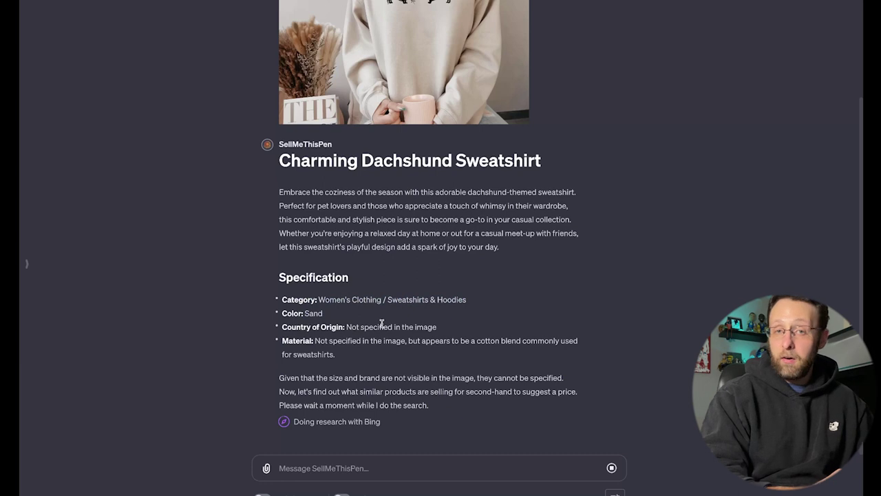
left_click_drag(297, 339, 337, 336)
left_click(218, 310)
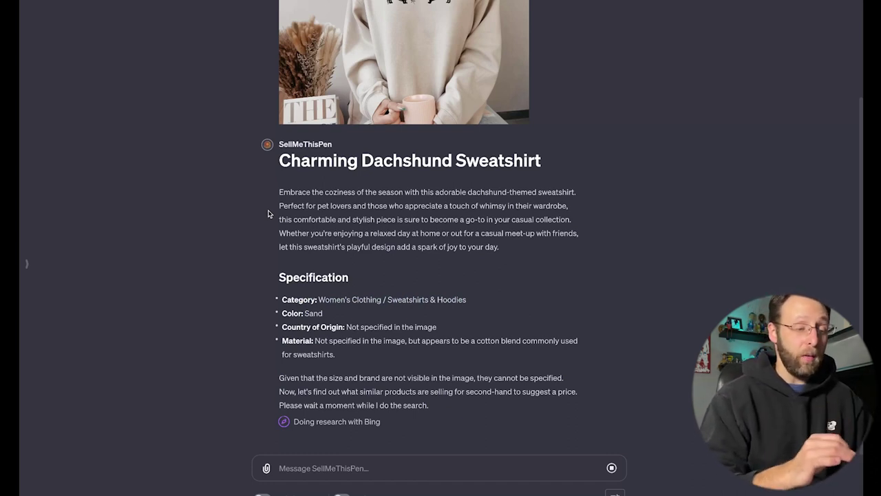
scroll(268, 215, "up", 1)
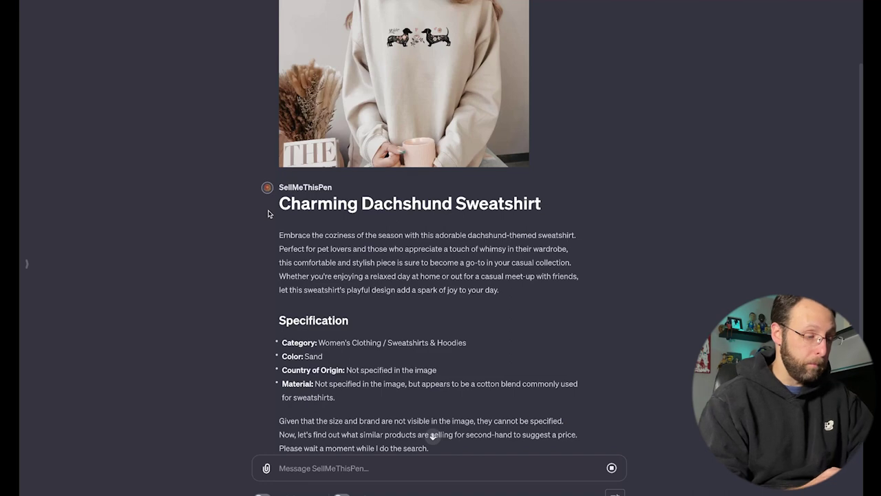
scroll(212, 198, "down", 3)
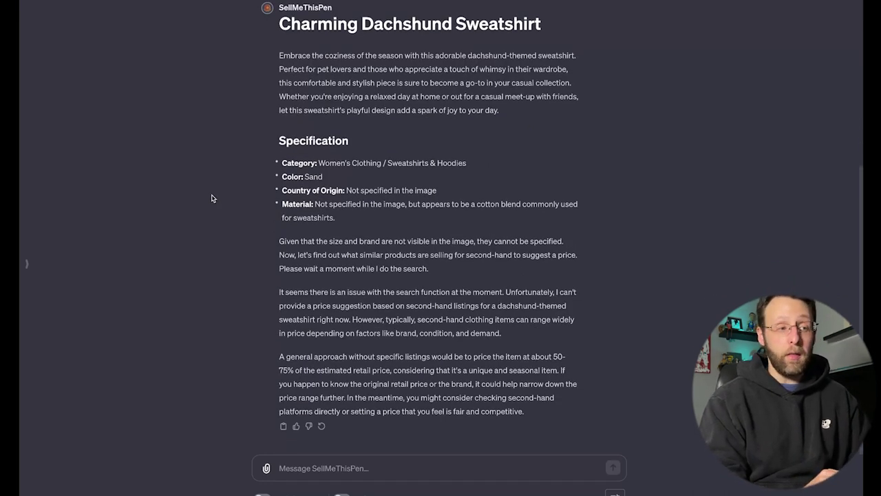
scroll(212, 197, "up", 2)
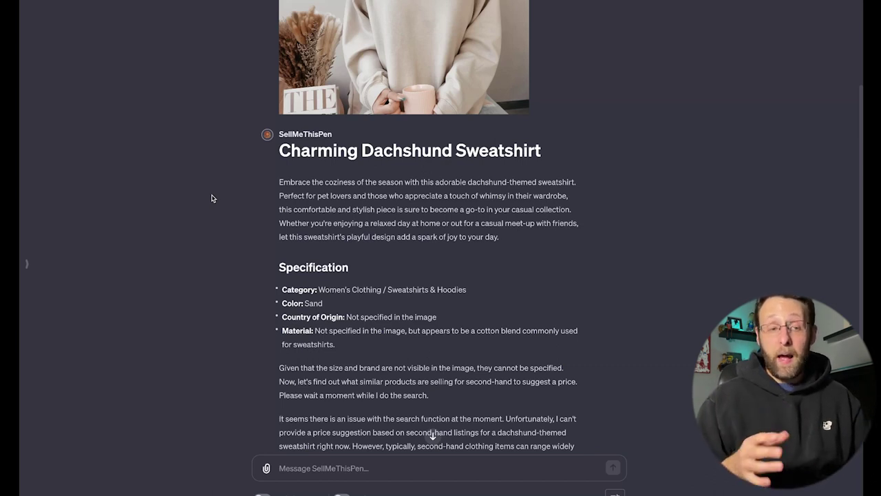
scroll(207, 207, "up", 2)
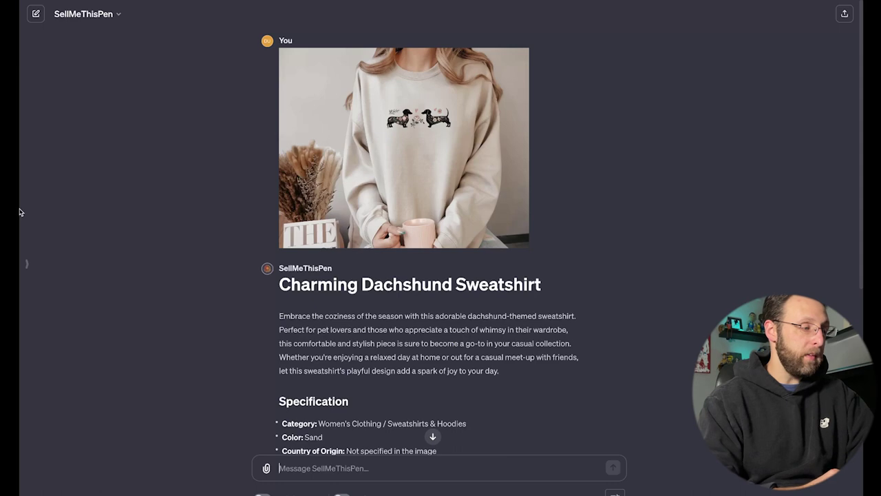
Search the GPT directory for 'sellmethispen' and open the most-used SellMeThisPen result.
left_click(25, 264)
left_click(73, 137)
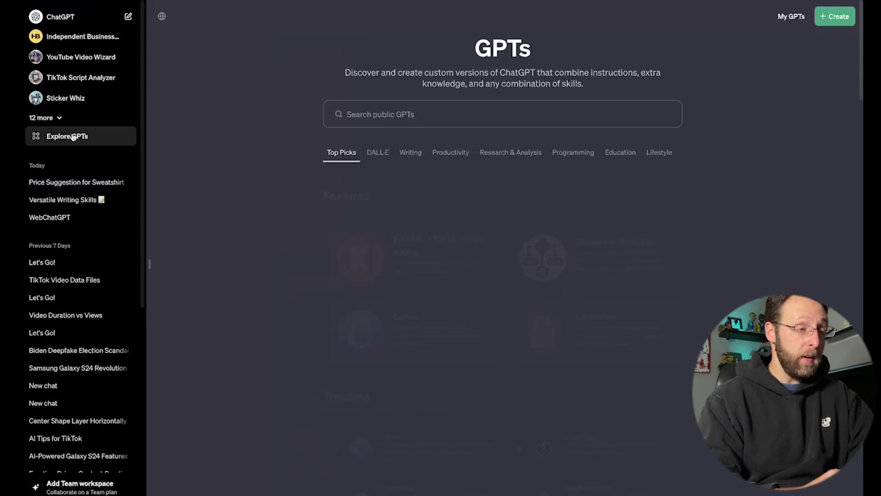
left_click(287, 148)
type("sellmethispen")
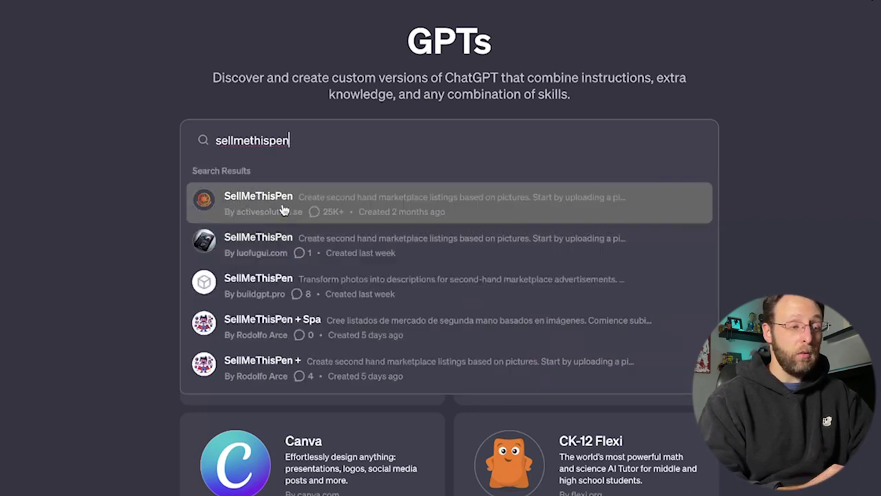
left_click(284, 206)
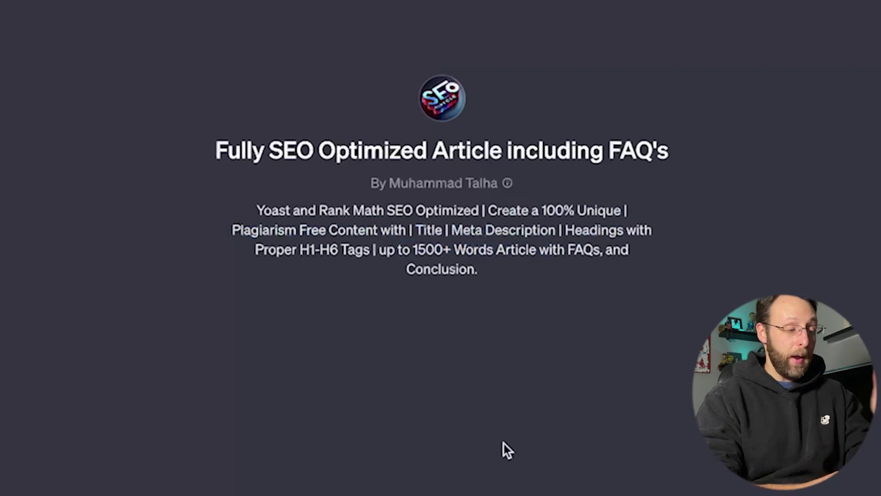
Send the SEO article GPT the message 'tell me everything you can do'.
left_click(338, 495)
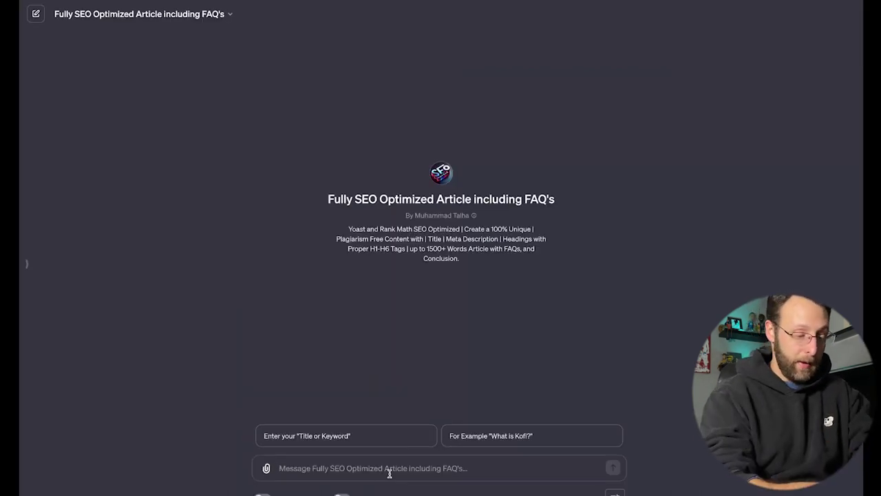
type("tell me everything you")
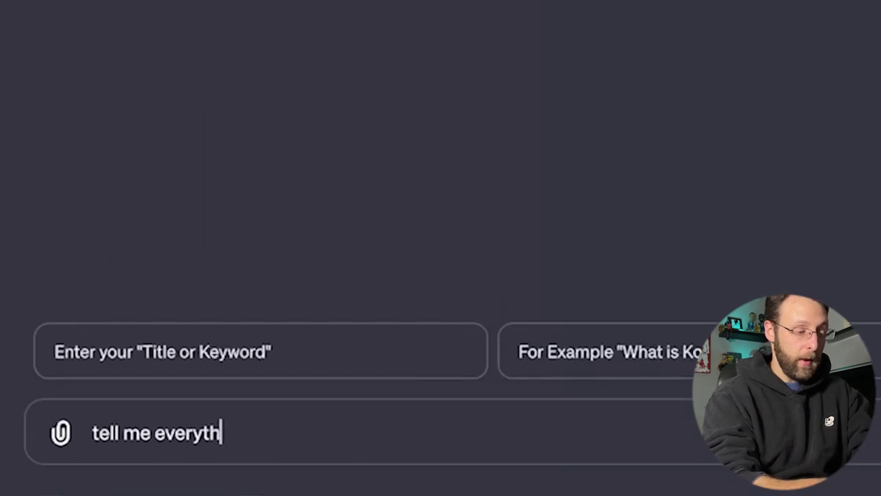
type(" can do")
key("Return")
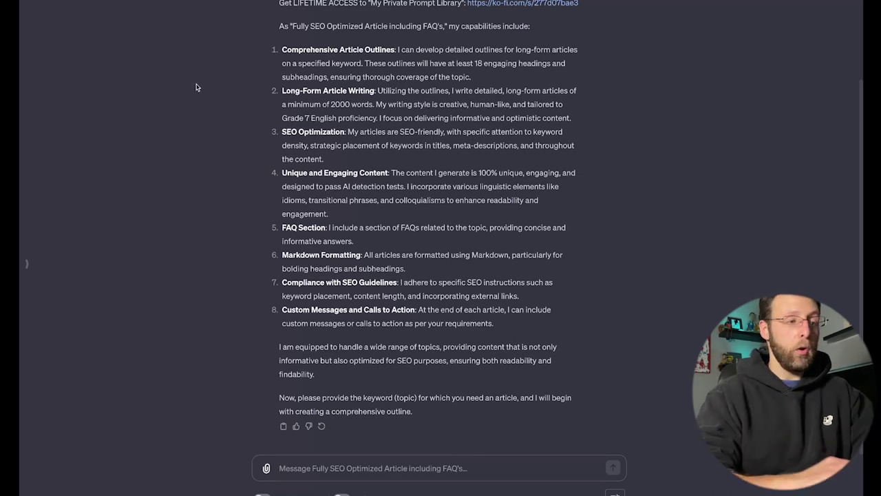
left_click_drag(319, 50, 559, 69)
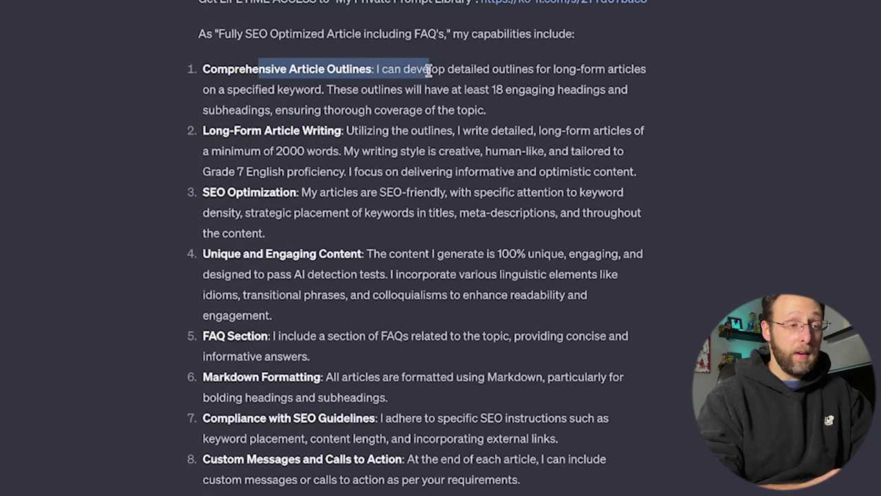
left_click(517, 111)
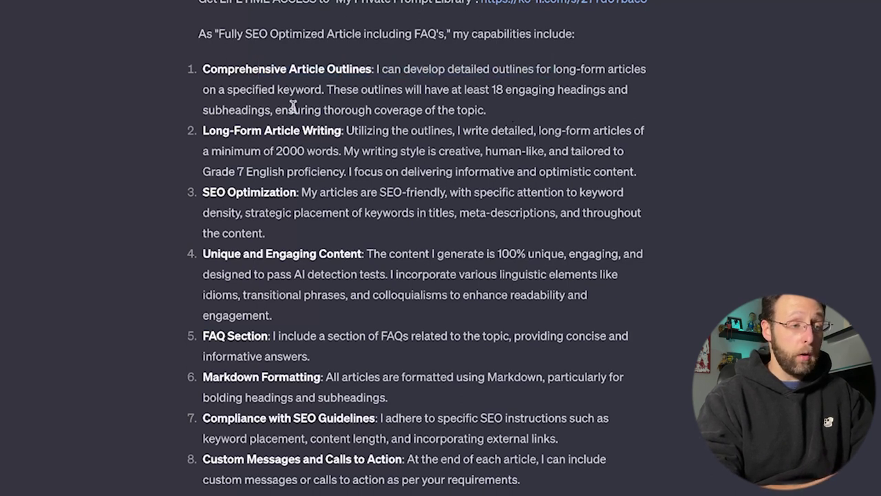
left_click_drag(226, 91, 321, 90)
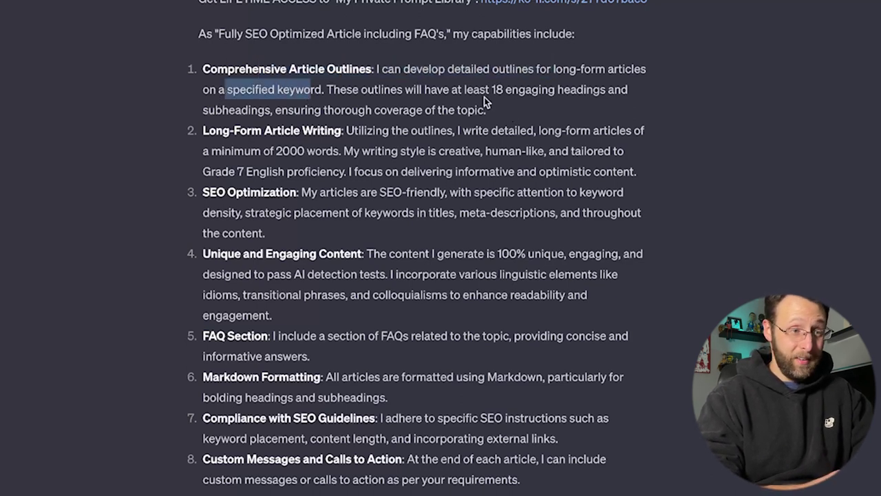
left_click_drag(492, 89, 586, 90)
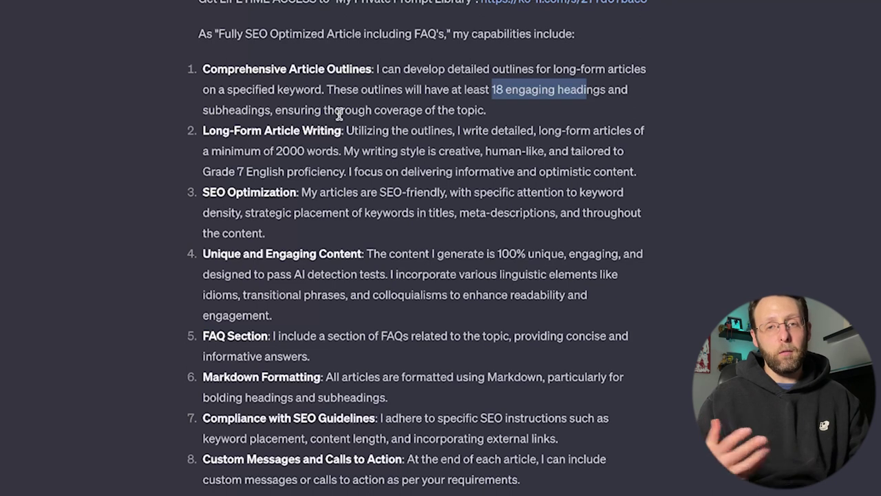
left_click_drag(240, 131, 300, 130)
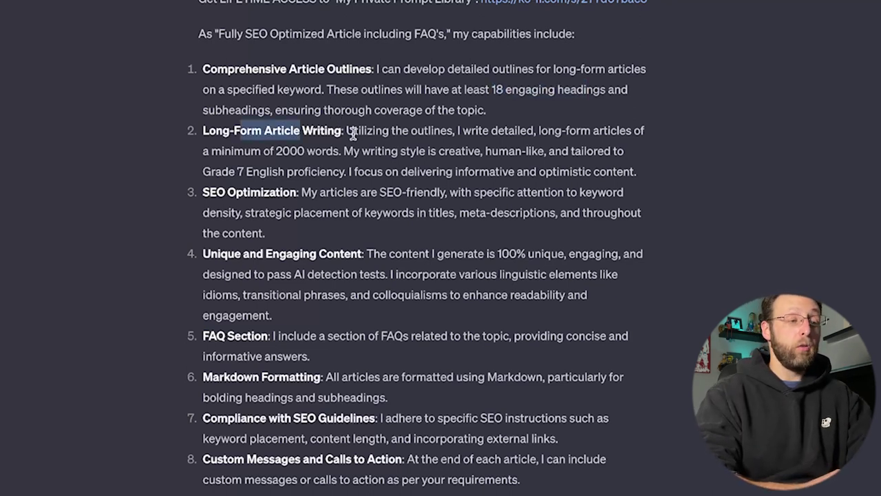
left_click_drag(204, 130, 341, 131)
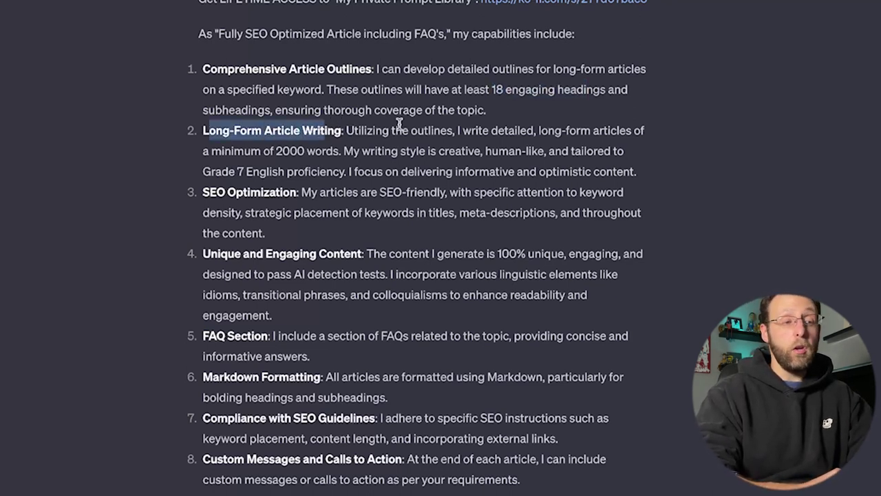
left_click_drag(539, 130, 645, 131)
left_click_drag(232, 151, 448, 156)
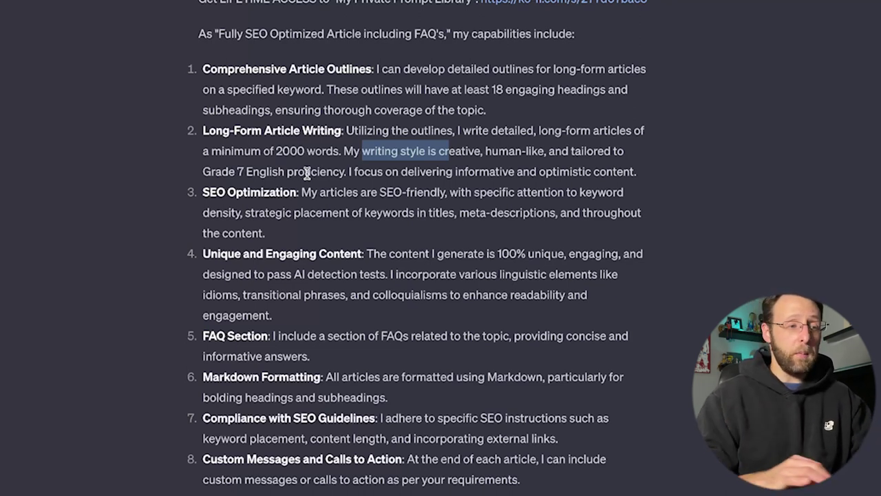
left_click_drag(305, 195, 485, 197)
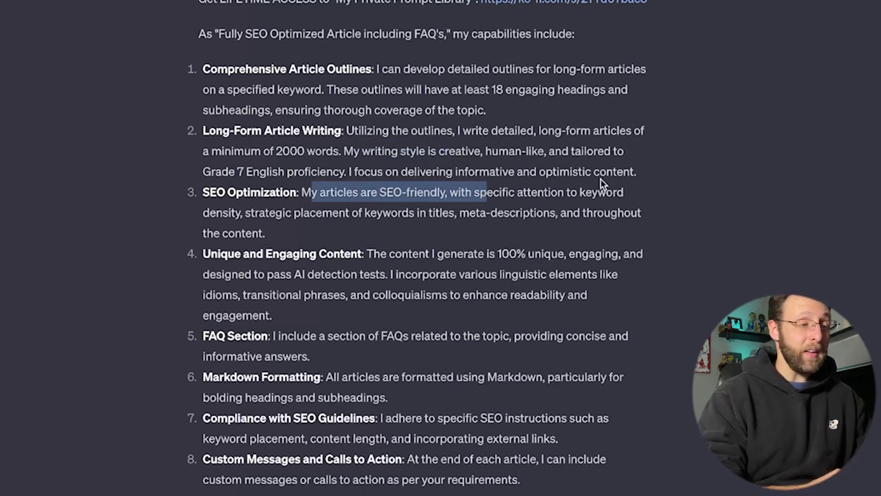
left_click_drag(246, 214, 357, 215)
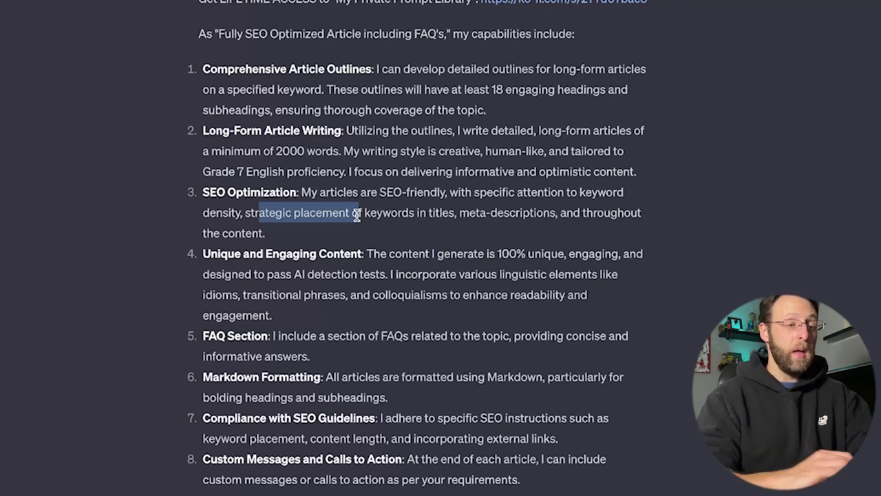
left_click_drag(469, 254, 518, 253)
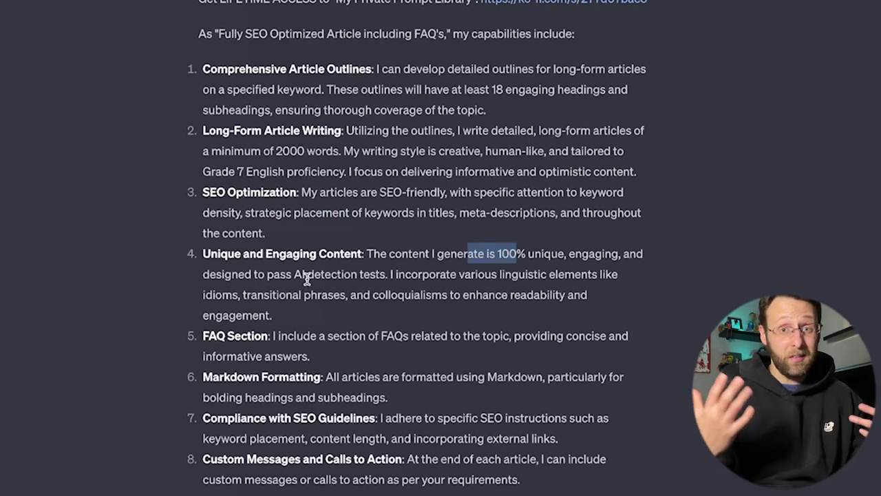
Request 'create an article on if dogs can eat cheese' and scroll through the generated outline.
left_click(358, 469)
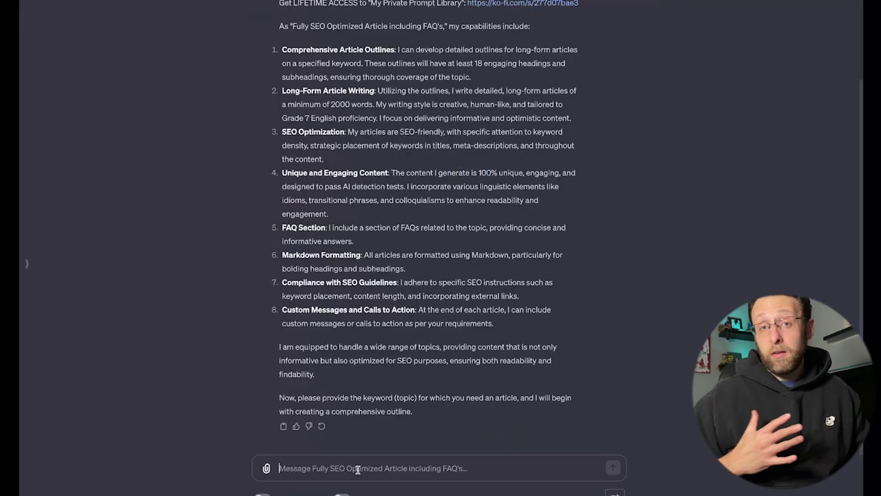
type("crea")
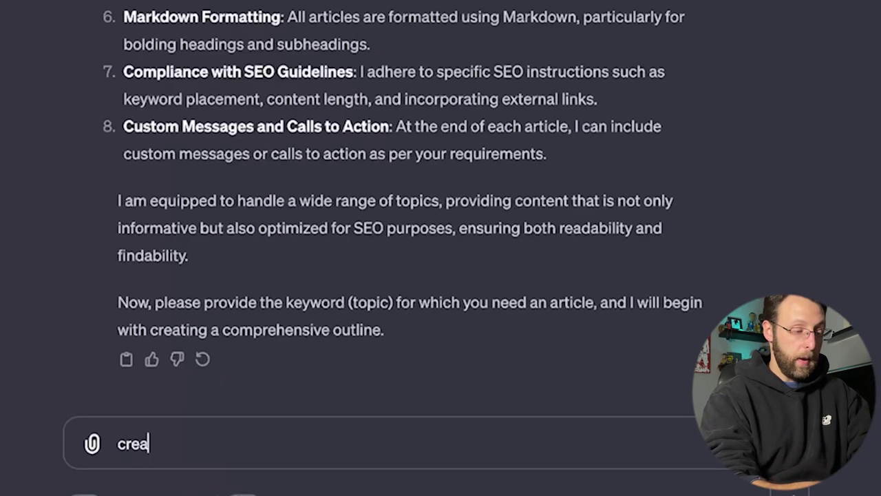
type("te an article on ")
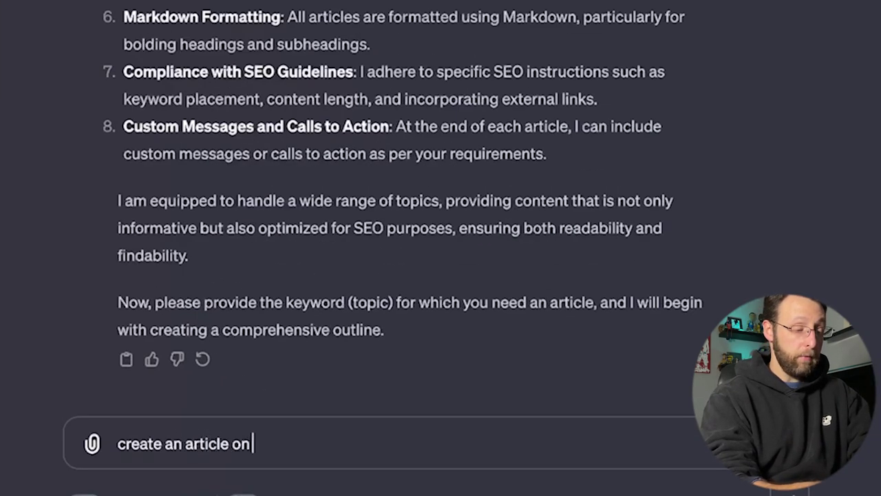
type("if dogs can eat cheese")
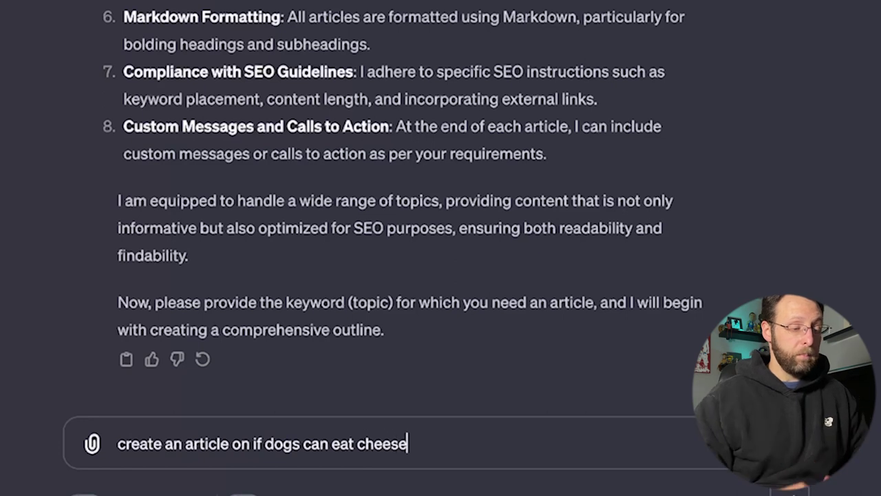
key("Return")
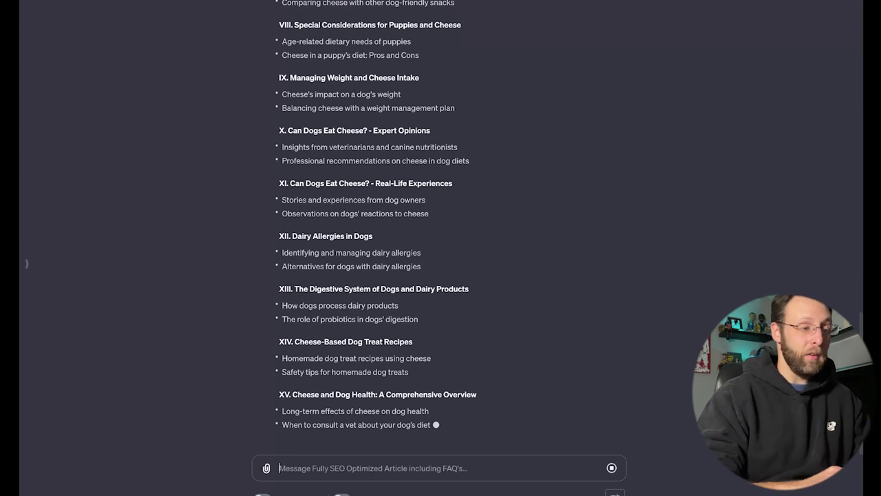
scroll(234, 310, "up", 7)
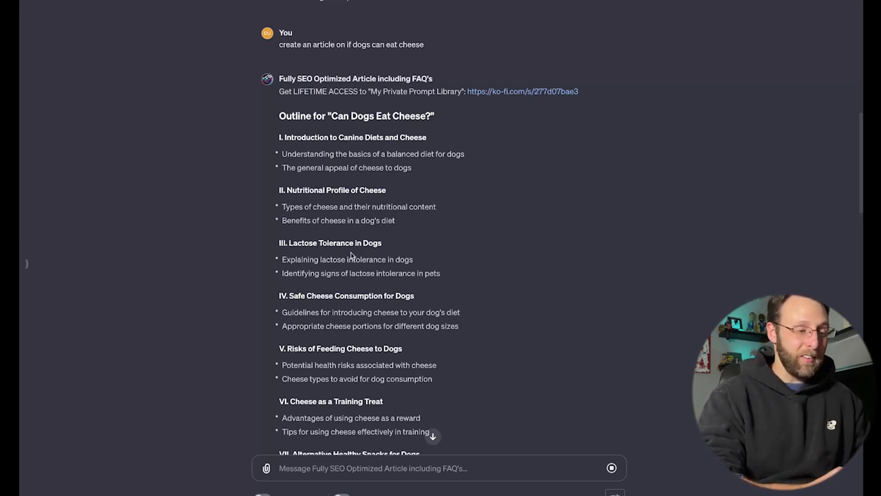
scroll(351, 256, "down", 4)
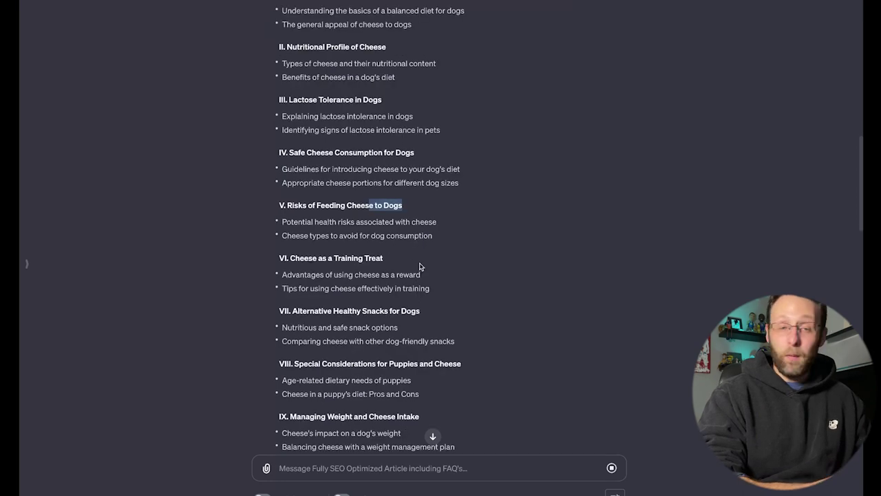
scroll(301, 261, "down", 2)
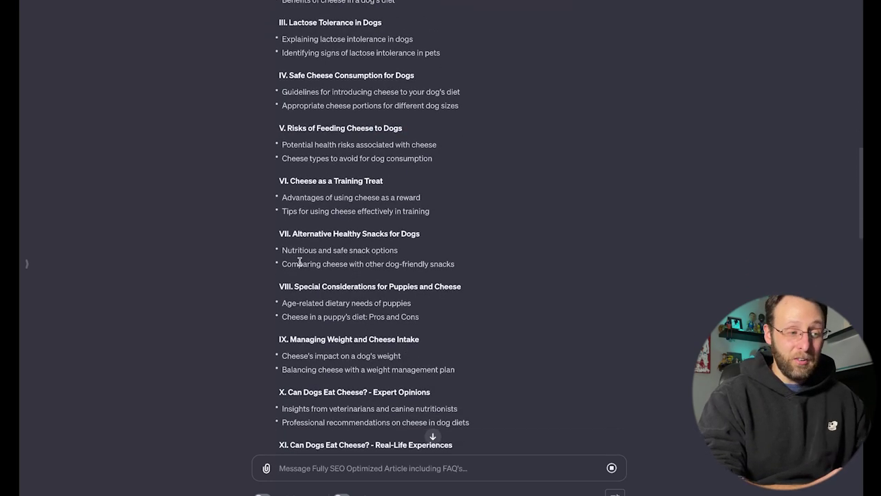
scroll(330, 274, "down", 3)
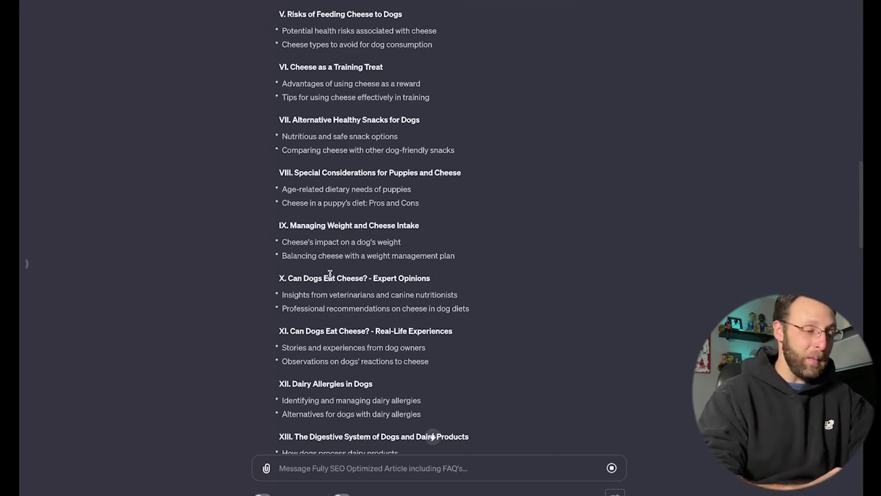
scroll(330, 274, "down", 15)
scroll(330, 274, "down", 2)
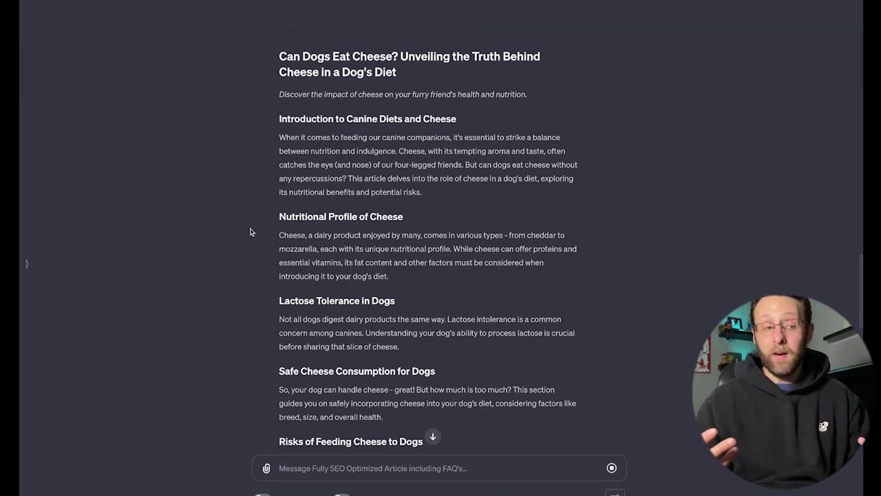
Highlight the introduction's key sentences, including 'But can dogs eat cheese', then scroll through the article.
left_click_drag(288, 150, 376, 138)
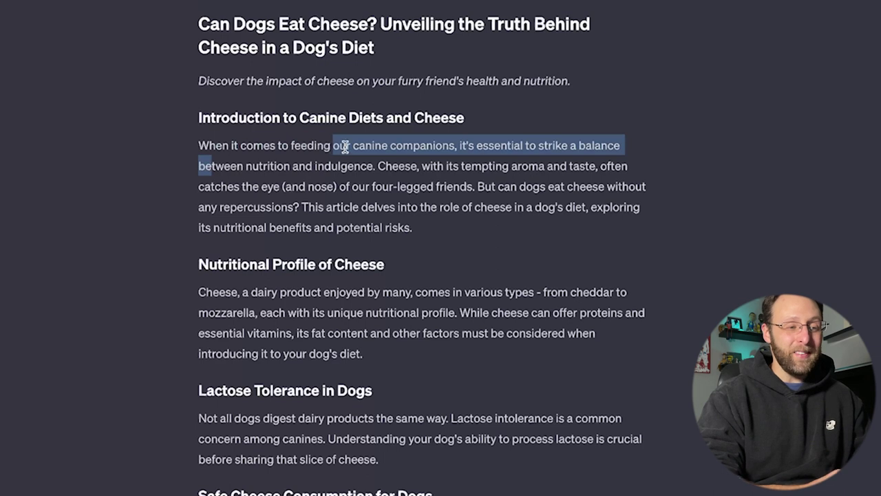
left_click(445, 143)
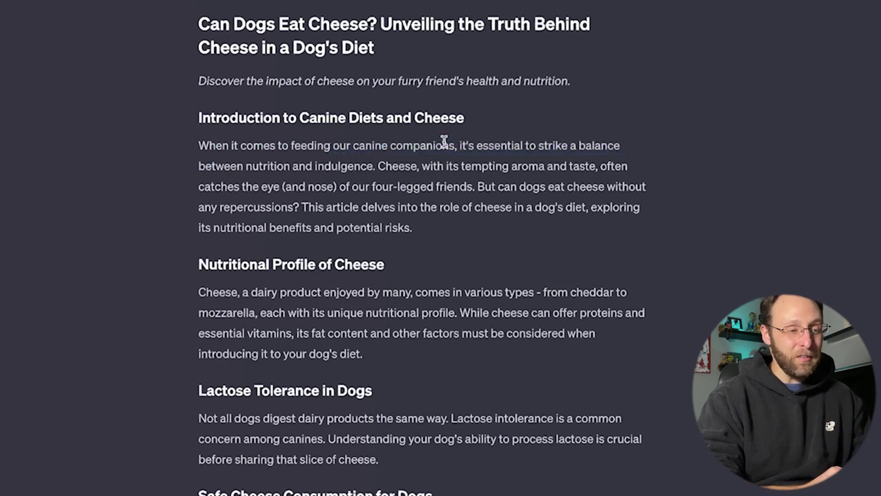
left_click_drag(263, 169, 609, 168)
left_click(239, 198)
left_click_drag(239, 197, 338, 199)
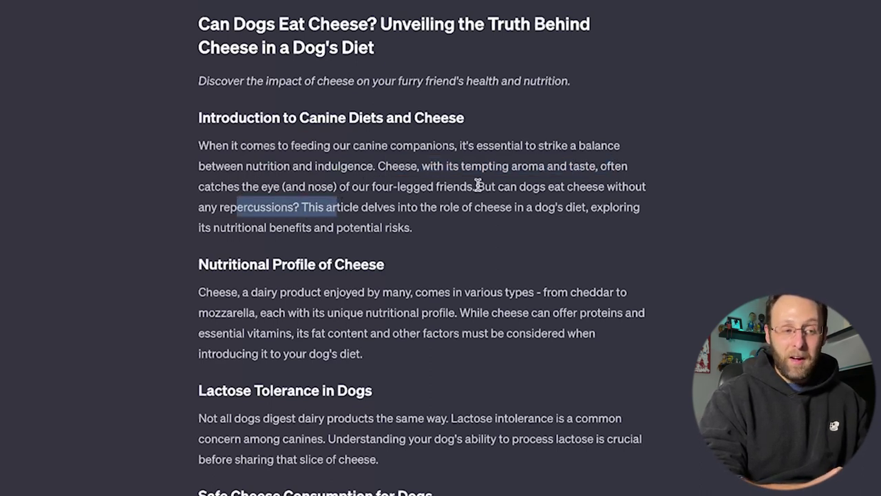
left_click_drag(477, 186, 604, 186)
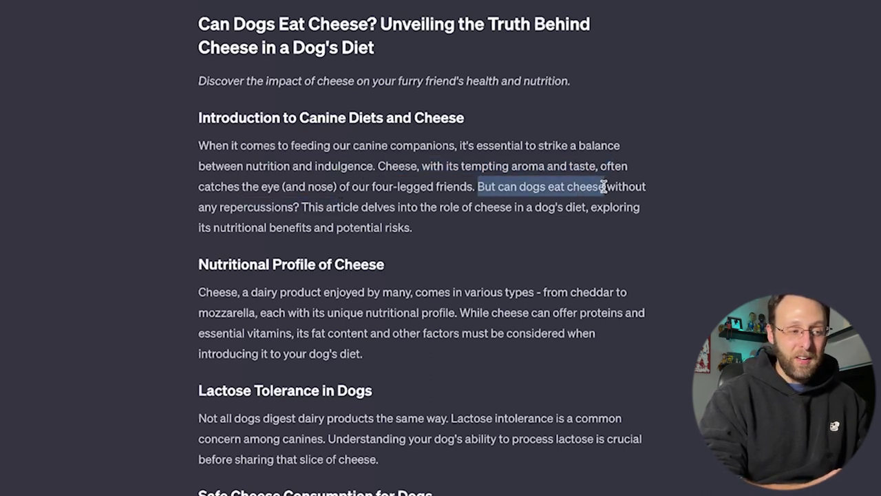
left_click(321, 210)
left_click_drag(321, 210, 576, 208)
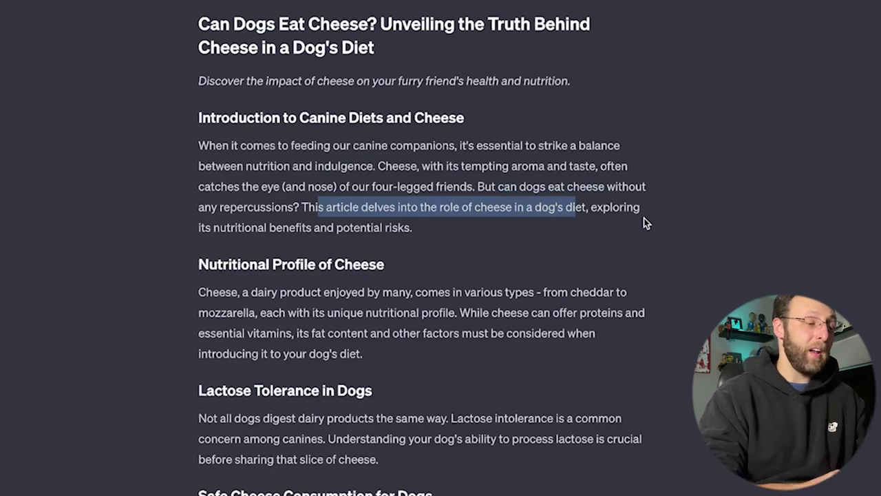
scroll(644, 218, "down", 5)
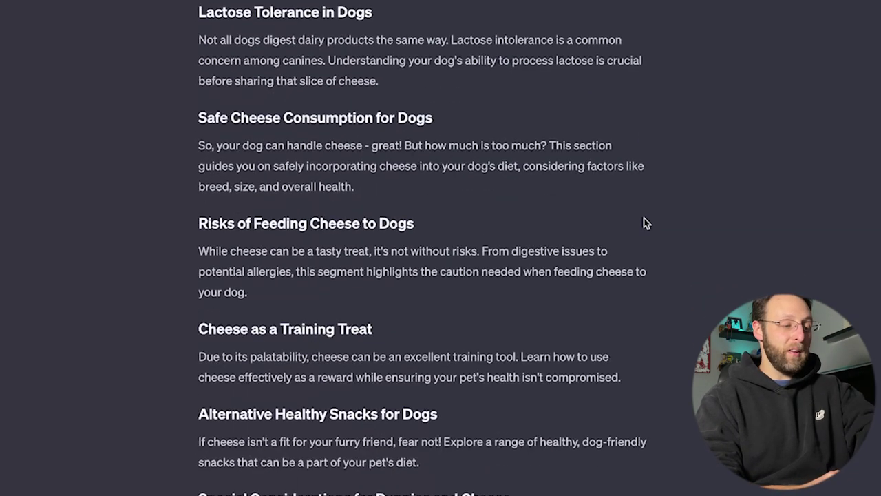
scroll(645, 221, "down", 7)
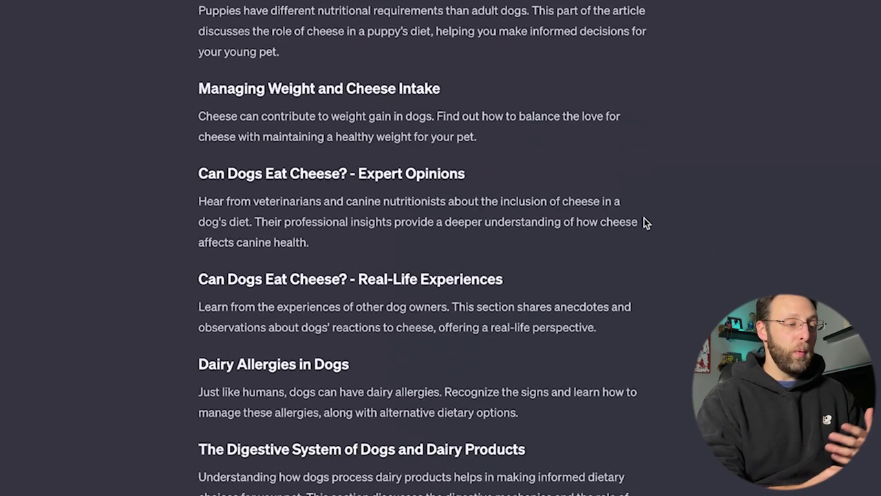
scroll(646, 221, "down", 3)
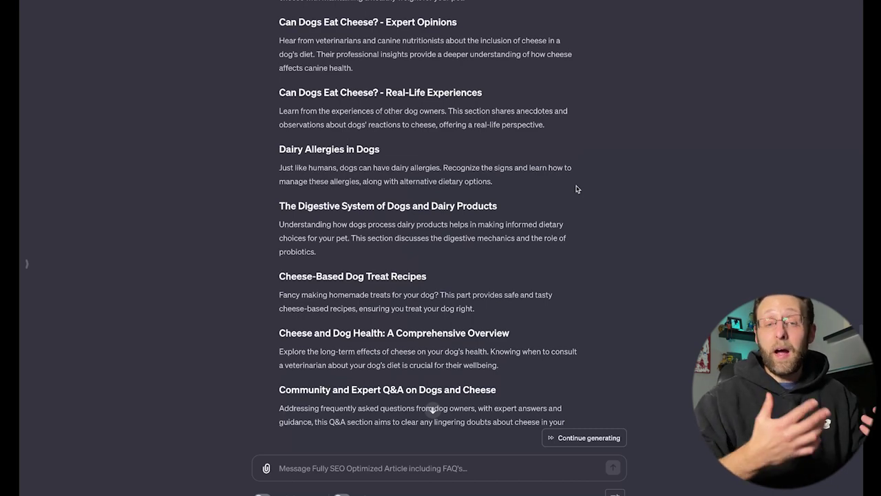
scroll(67, 271, "up", 20)
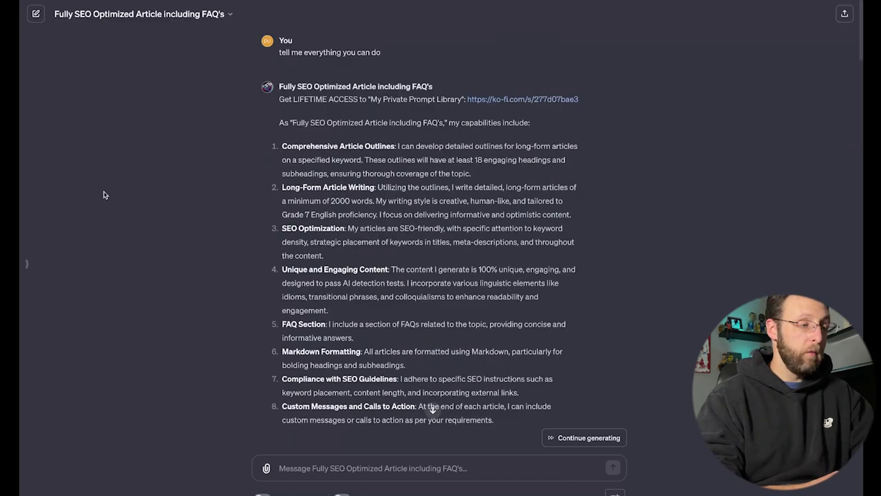
Search the public GPT catalogue for 'Fully Seo' and open a GPT, ending on Humanizer Pro's page.
left_click(33, 265)
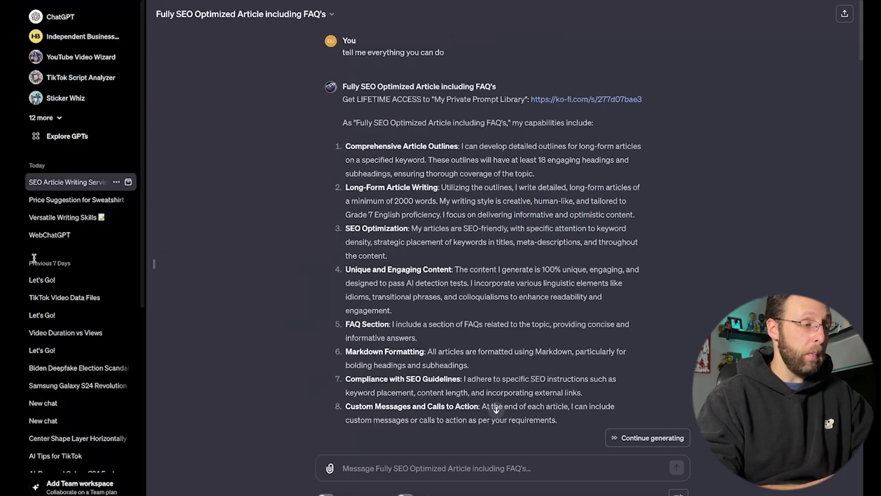
left_click(76, 137)
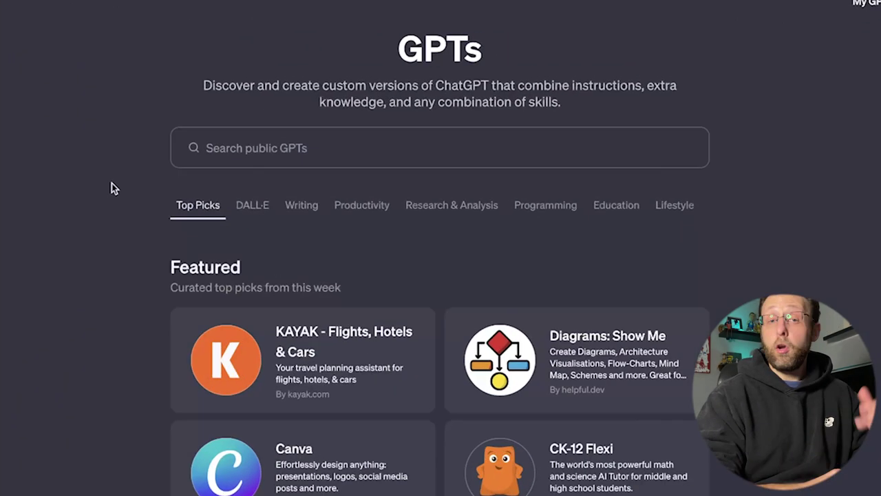
left_click(314, 143)
type("Fully Seo")
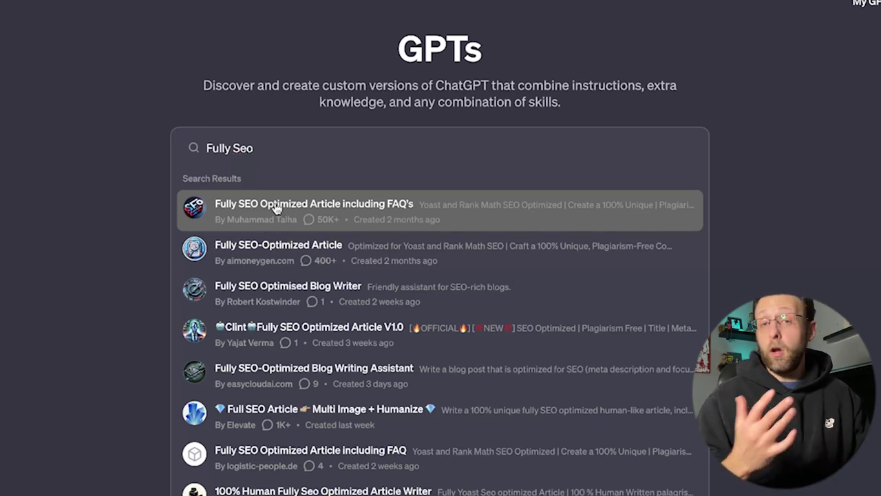
left_click(275, 204)
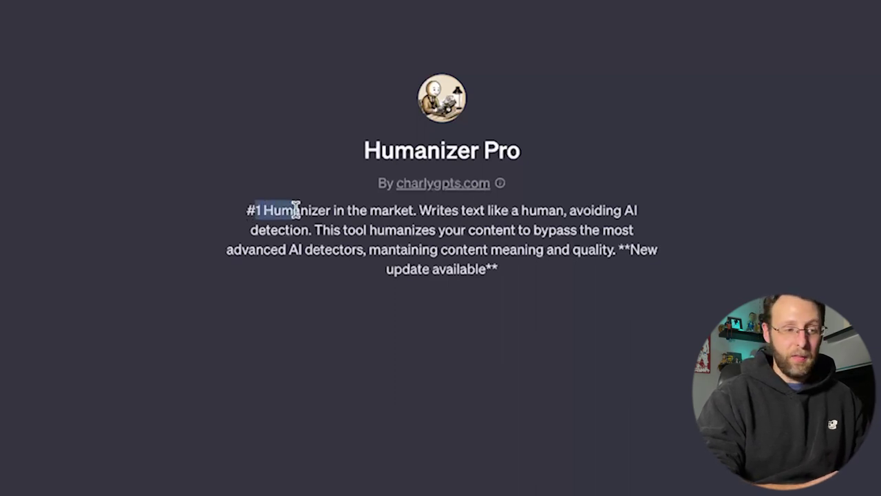
Highlight Humanizer Pro's claims about human-like writing and bypassing AI detectors, then clear the selection.
left_click_drag(444, 211, 661, 216)
left_click_drag(334, 229, 614, 231)
left_click_drag(228, 250, 649, 251)
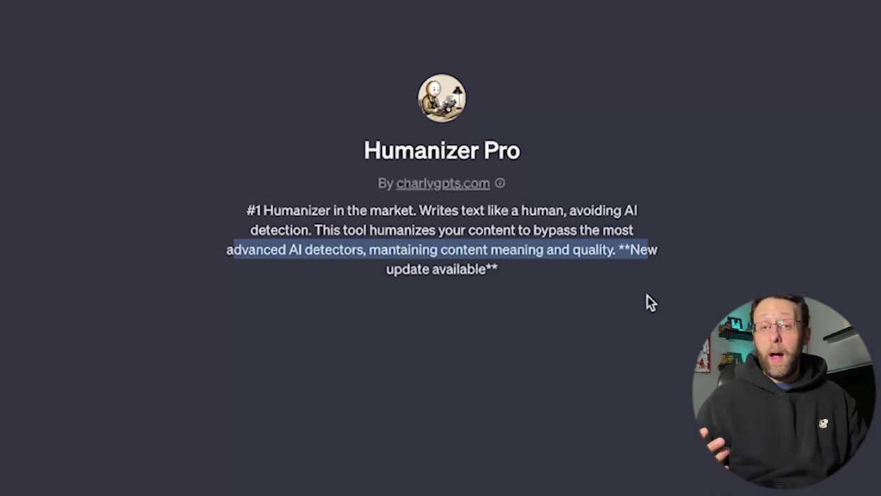
left_click(370, 473)
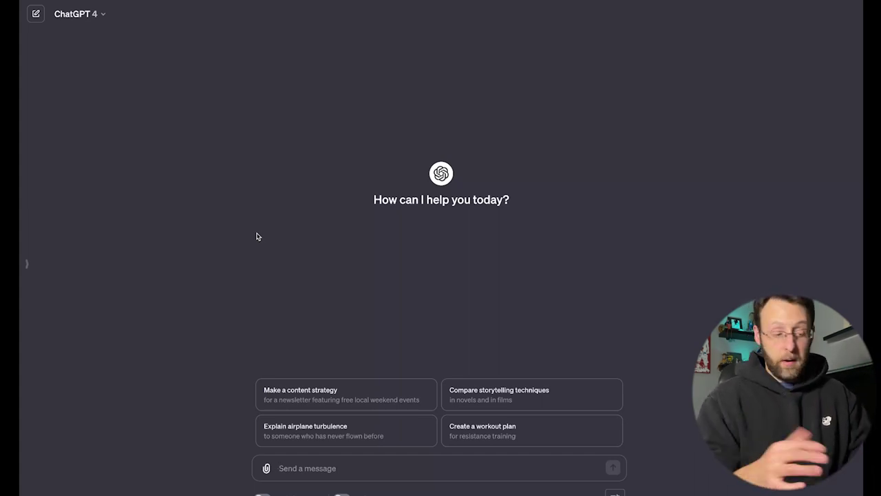
Ask ChatGPT 4 to 'write me an article about the rise of netflix' and skim its introduction.
type("write me an a")
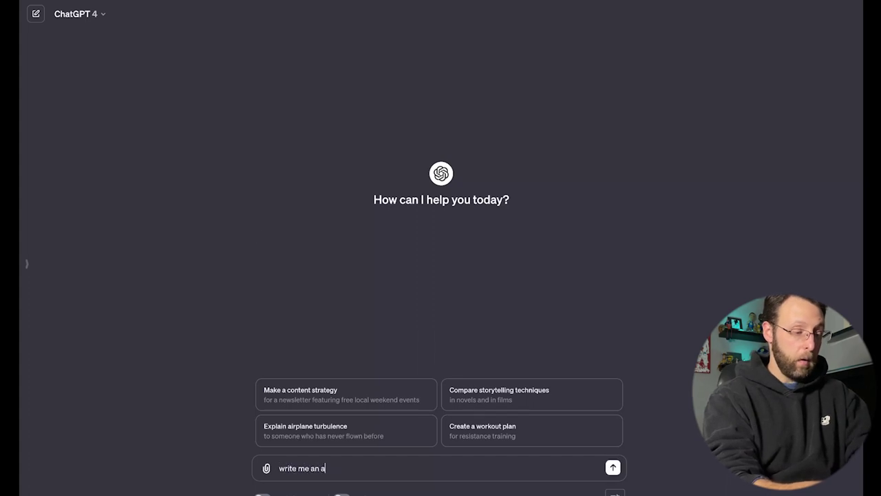
type("rticle about the rise of netf")
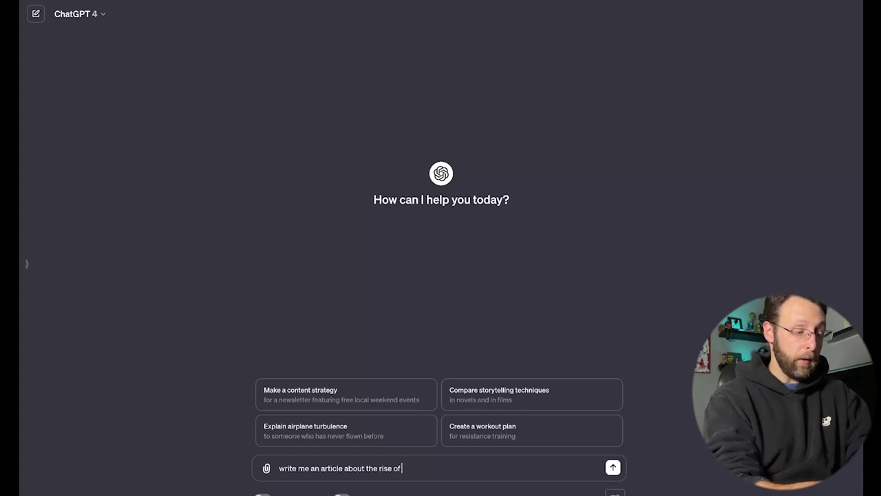
type("lix")
key("Return")
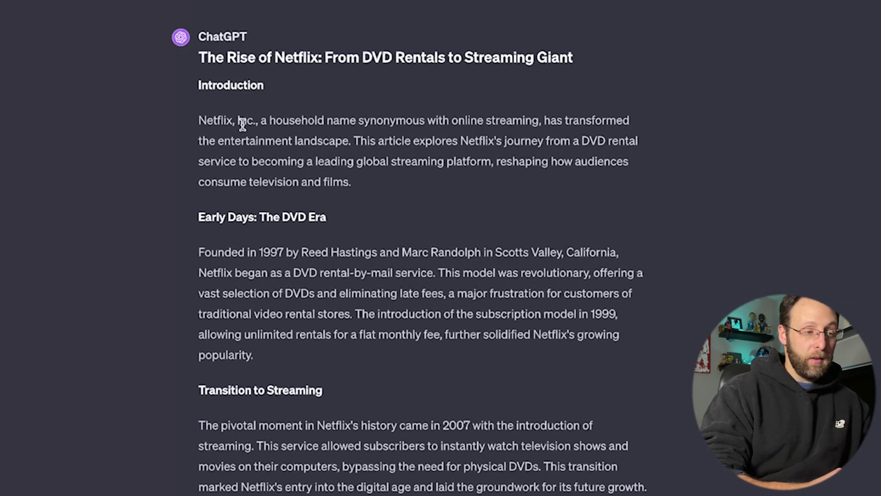
left_click_drag(277, 115, 334, 117)
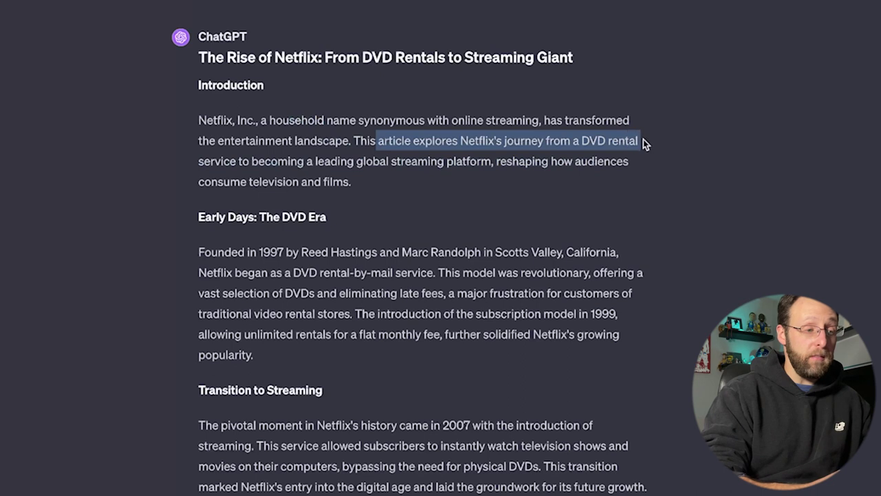
left_click_drag(221, 179, 497, 163)
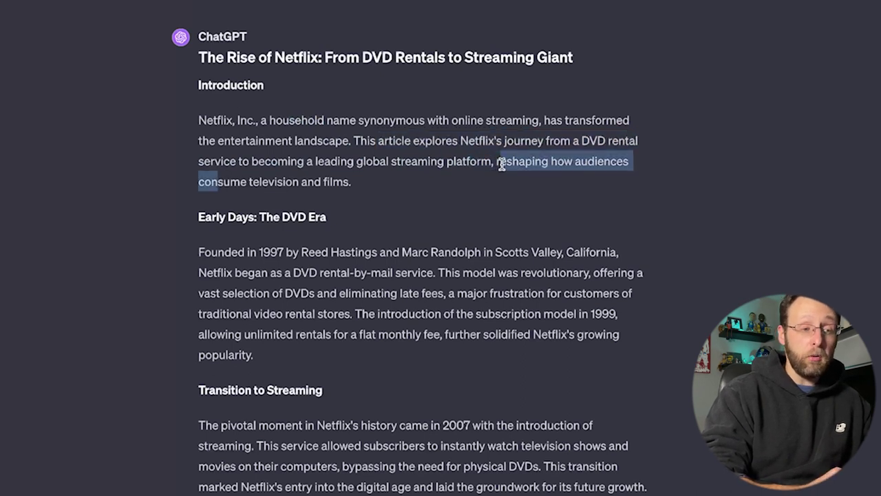
left_click(550, 181)
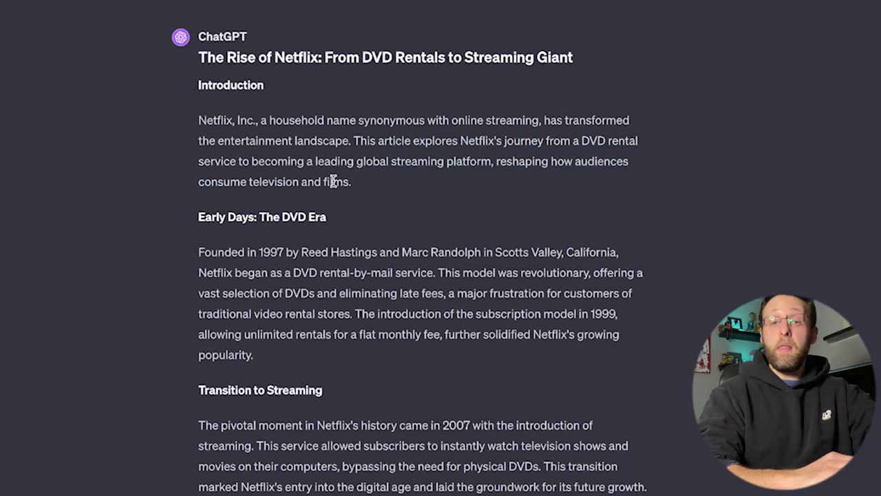
Select the entire Netflix article from its title through the Conclusion.
scroll(333, 181, "down", 5)
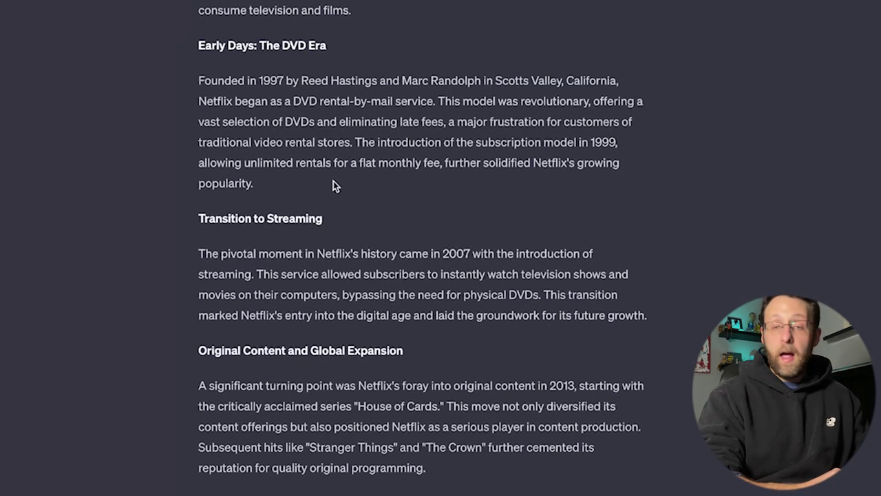
scroll(292, 295, "down", 3)
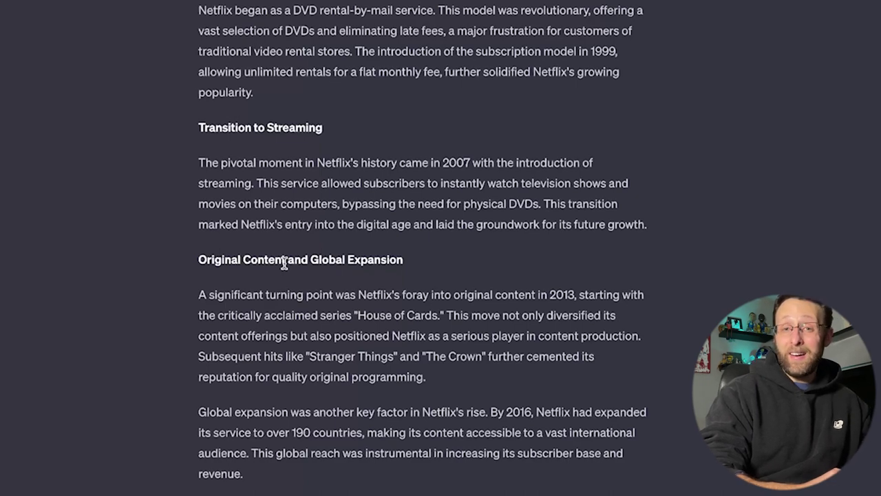
scroll(284, 266, "down", 6)
scroll(285, 263, "up", 12)
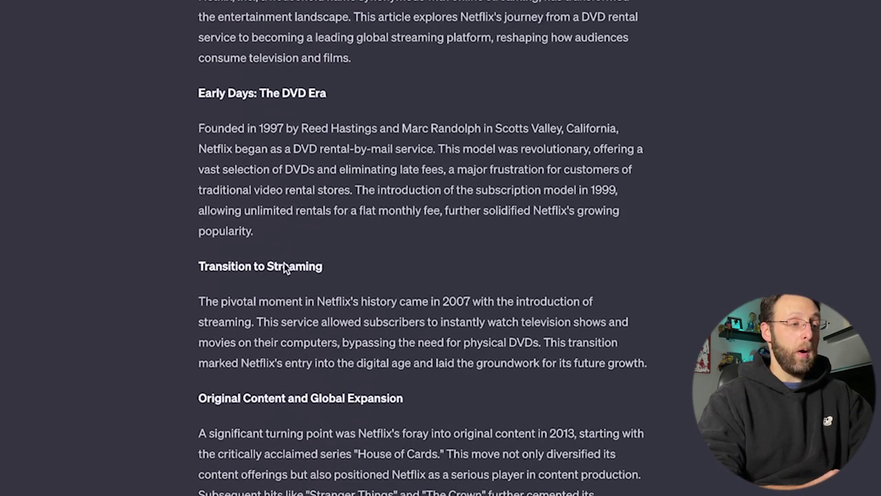
left_click_drag(195, 69, 517, 489)
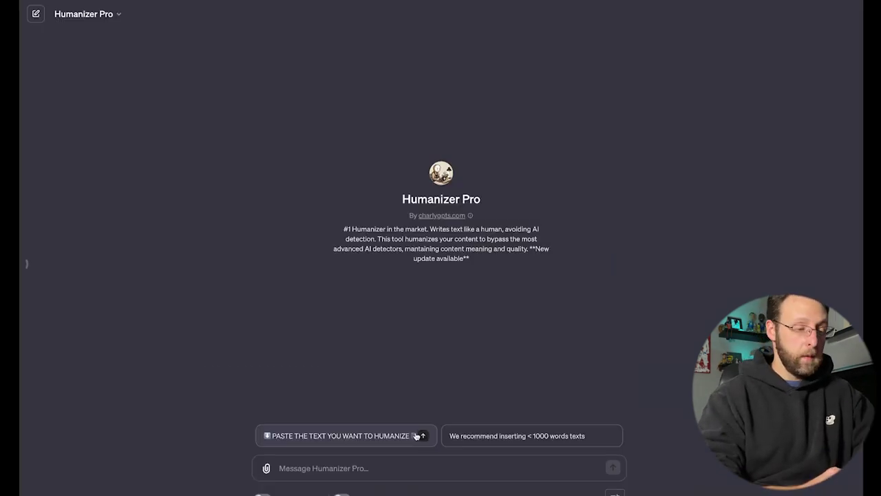
Paste the Netflix article into Humanizer Pro's 'PASTE THE TEXT YOU WANT TO HUMANIZE' starter and send it.
left_click(421, 436)
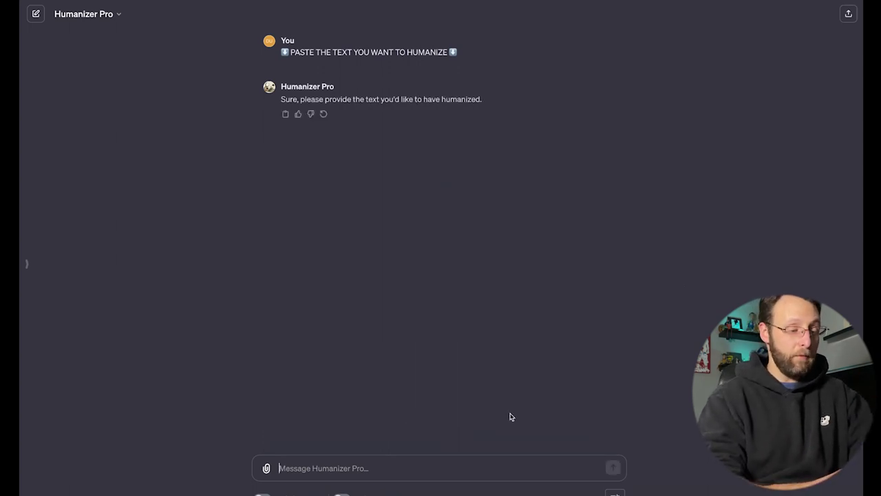
key("ctrl+v")
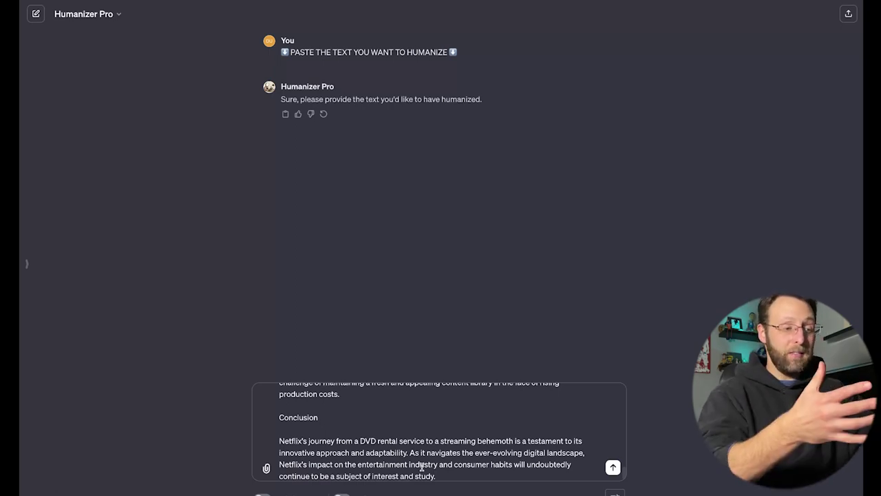
key("Return")
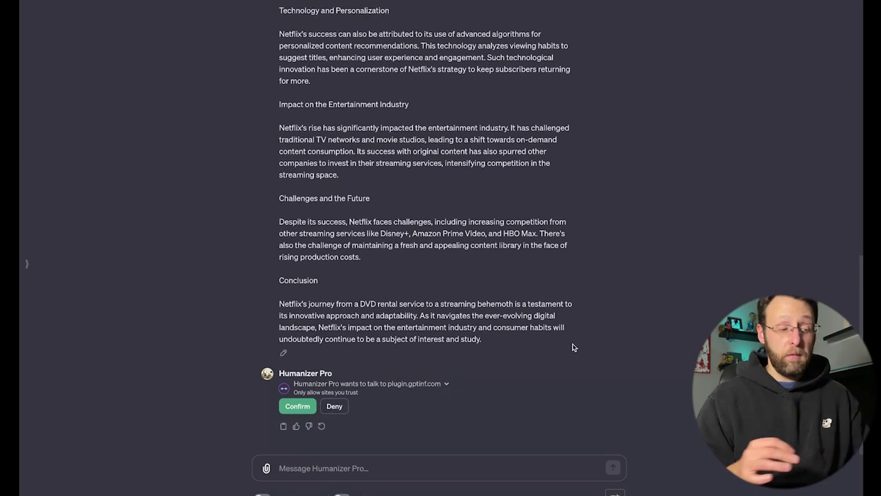
Allow Humanizer Pro to contact plugin.gptinf.com and check the phrase 'television consumer delivery experience'.
left_click(286, 411)
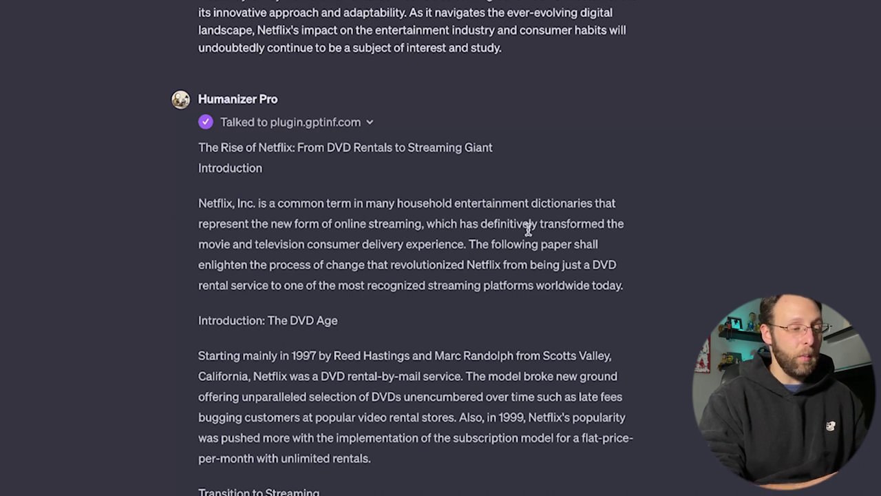
left_click_drag(255, 243, 462, 237)
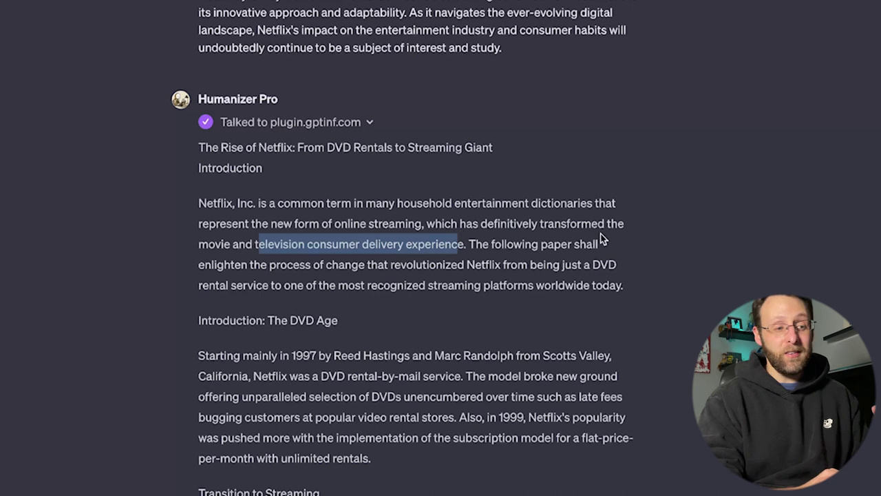
left_click(703, 237)
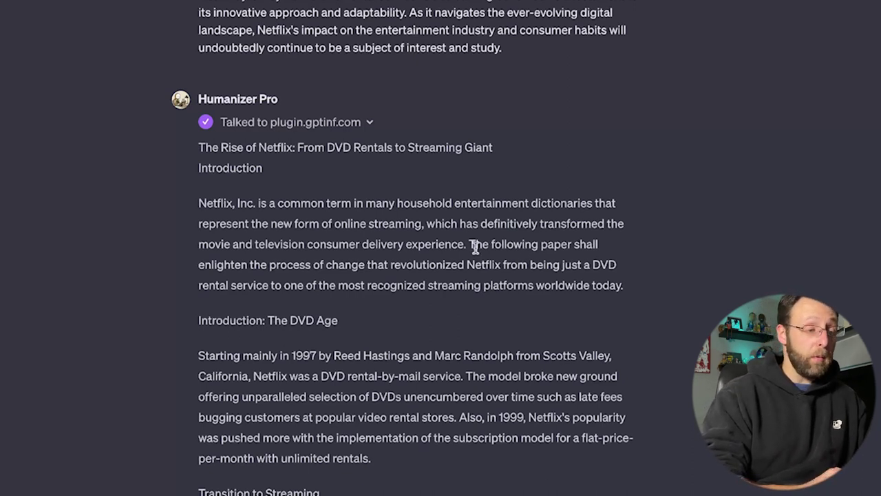
Review the rewritten introduction, highlighting 'The following paper' and the DVD rental service wording.
left_click_drag(470, 244, 572, 244)
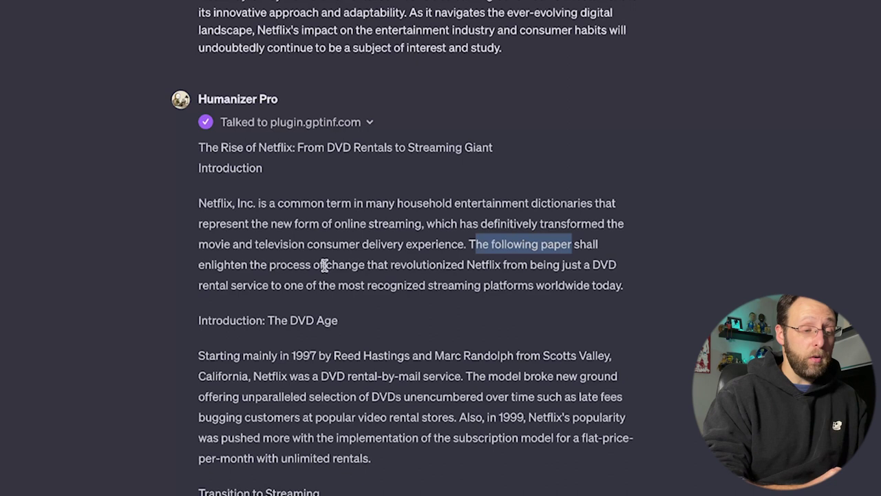
left_click_drag(528, 264, 620, 265)
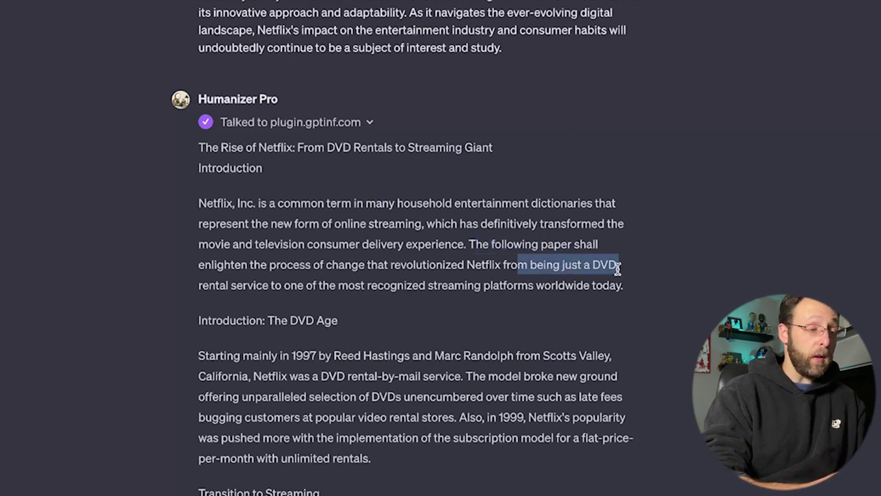
left_click_drag(231, 286, 636, 295)
left_click(567, 289)
left_click(636, 295)
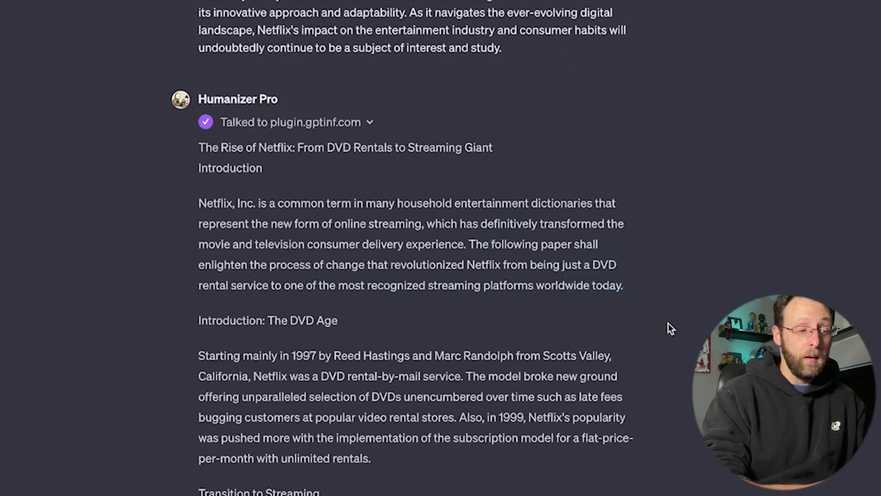
scroll(668, 328, "down", 3)
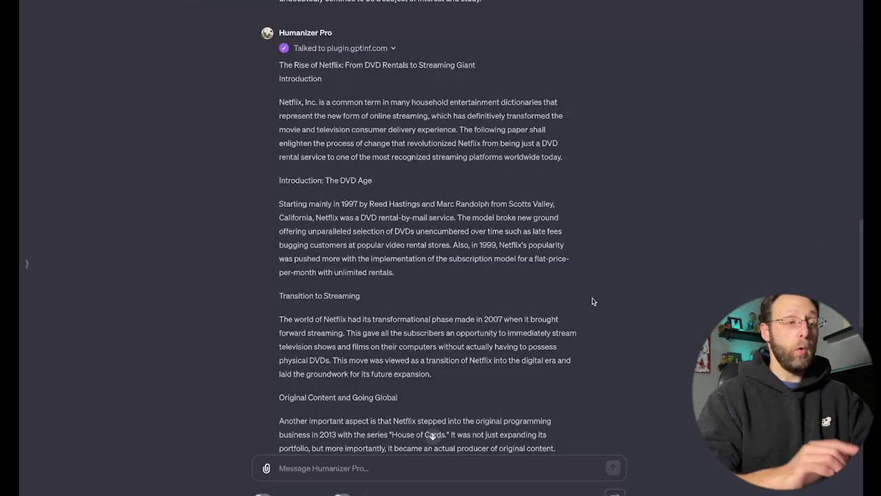
Search Explore GPTs for 'humanizer pro' and open the most-used Humanizer Pro result.
left_click(26, 263)
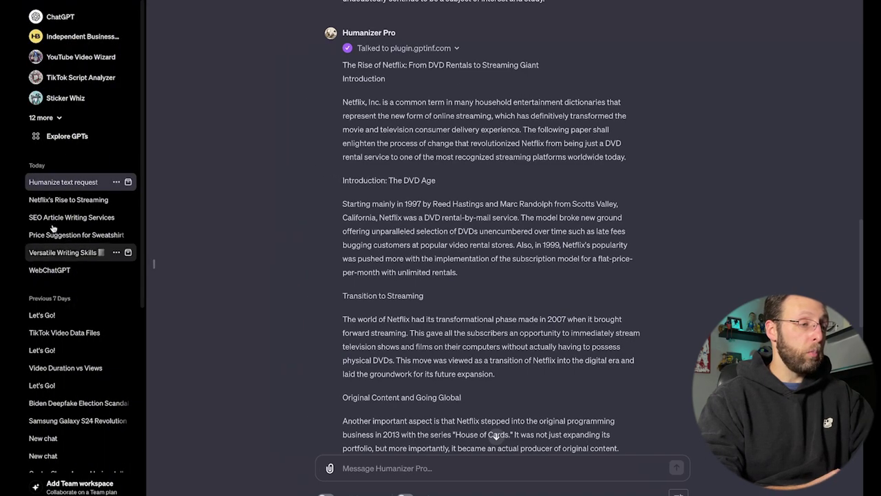
left_click(67, 136)
type("humanizer p")
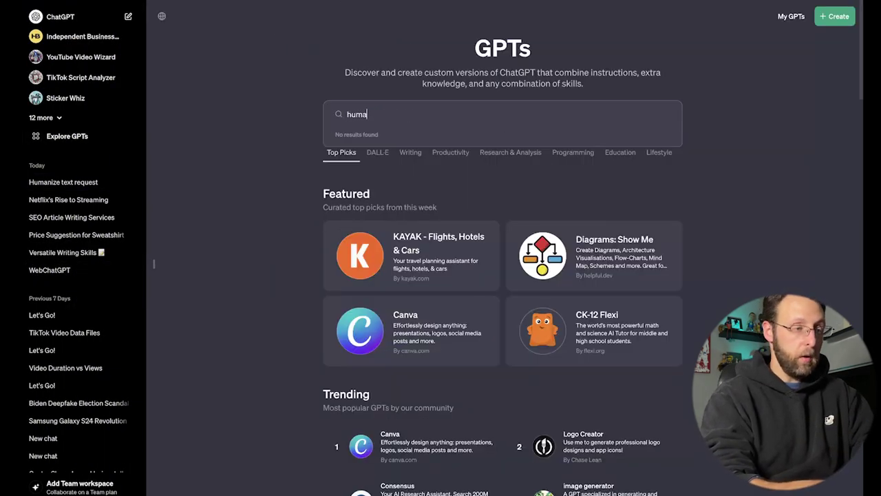
type("ro")
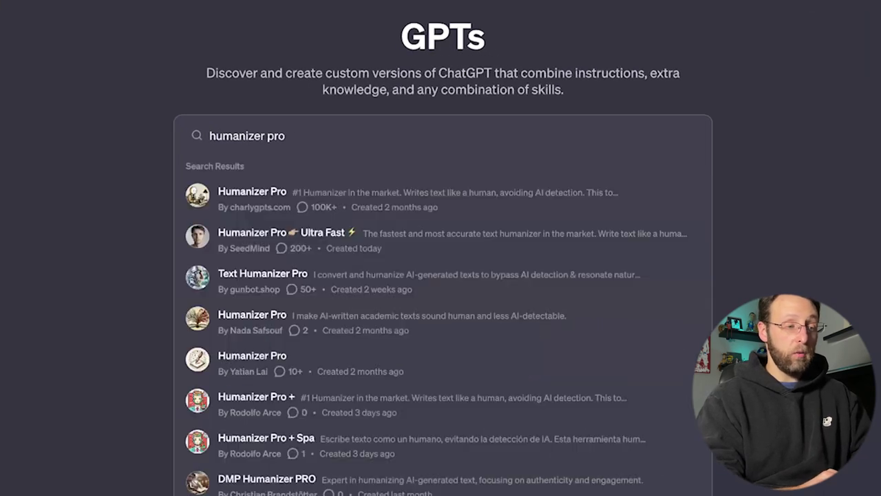
left_click(261, 198)
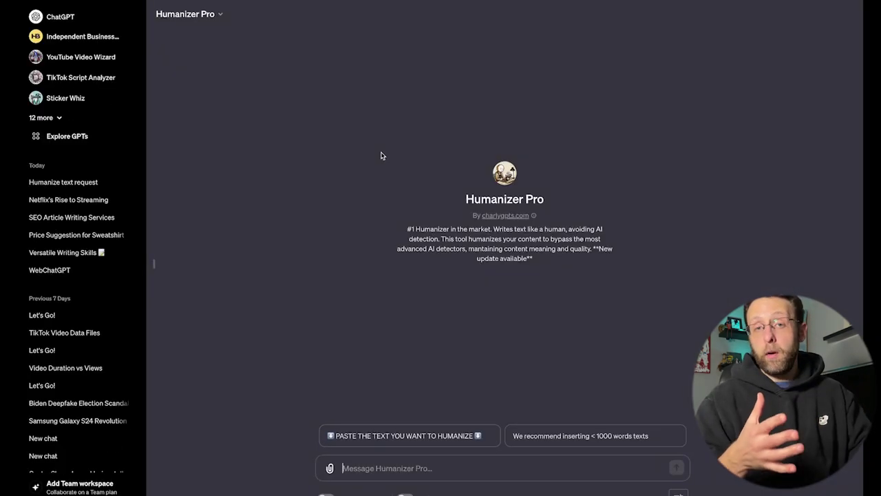